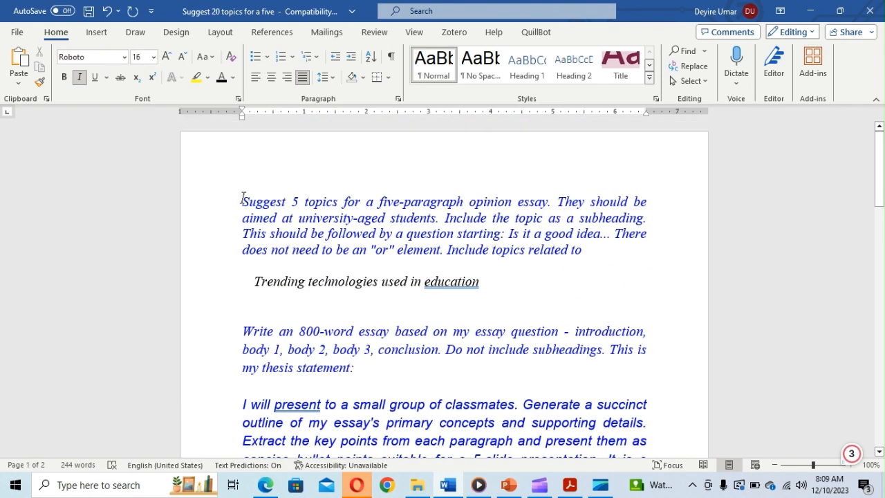
- Copy the Word prompt asking for five opinion essay topics and switch to ChatGPT in Edge
{"action": "left_click_drag", "start_coordinate": [242, 200], "coordinate": [609, 257]}
{"action": "key", "text": "ctrl+c"}
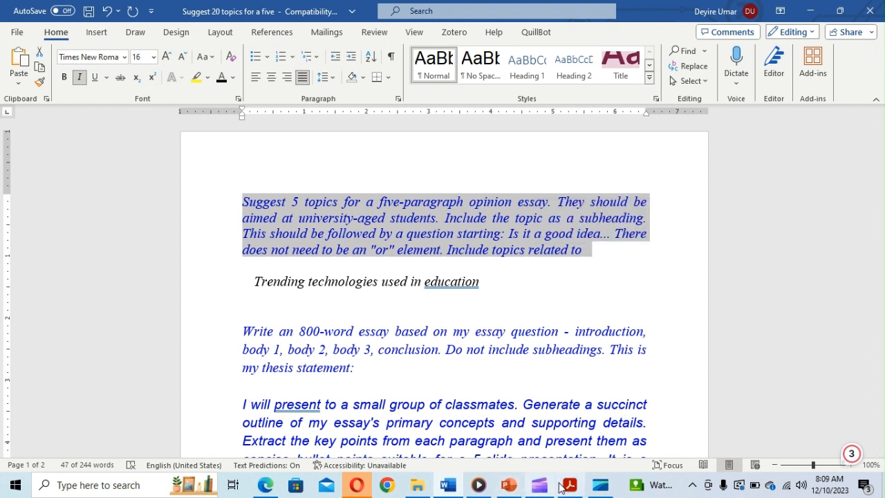
{"action": "left_click", "coordinate": [266, 485]}
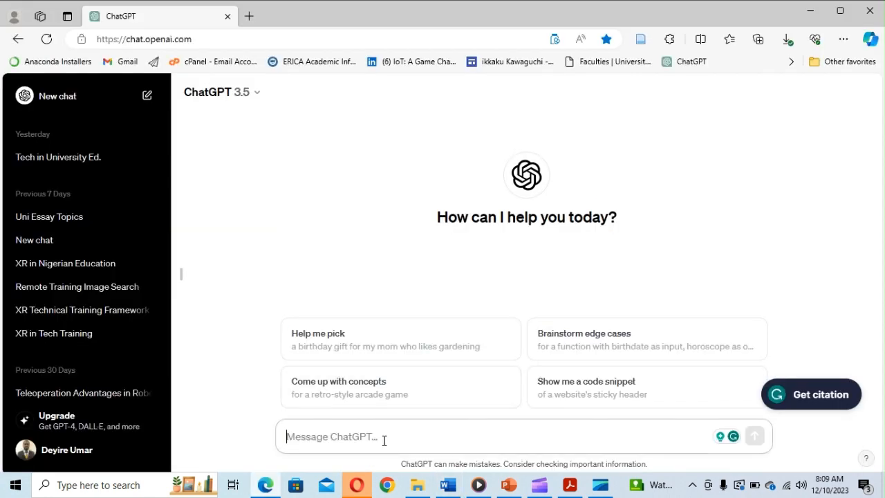
- Send ChatGPT the pasted topic prompt with 'Trending technologies used in education' on a new line
{"action": "key", "text": "ctrl+v"}
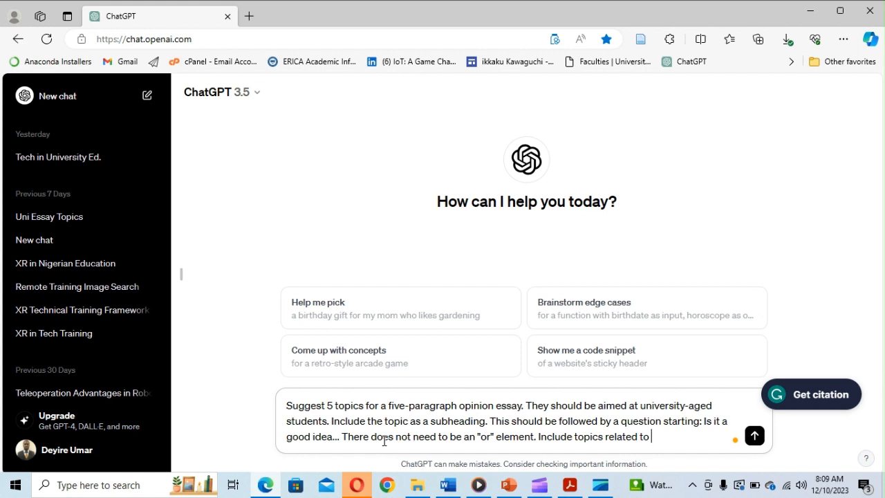
{"action": "key", "text": "shift+Return"}
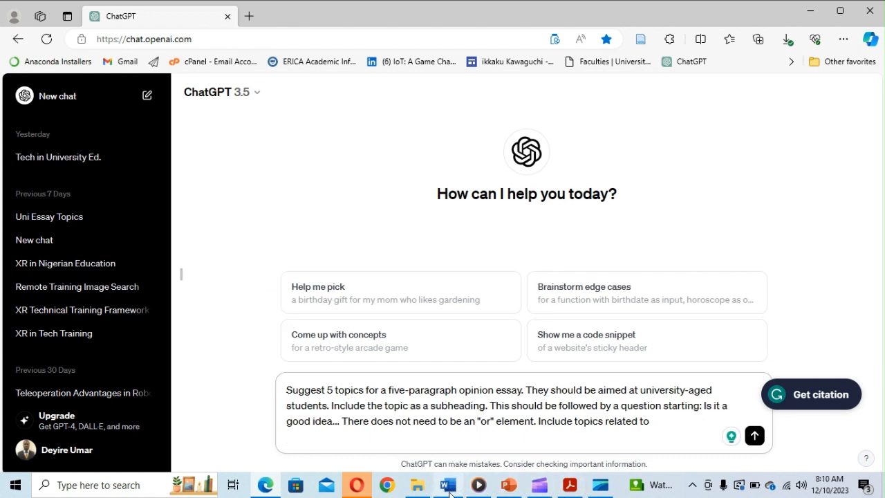
{"action": "left_click", "coordinate": [448, 485]}
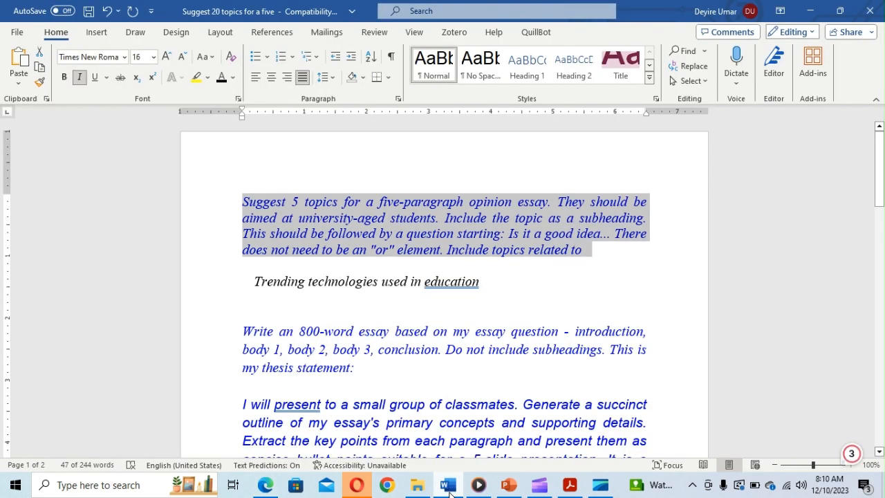
{"action": "left_click", "coordinate": [450, 494]}
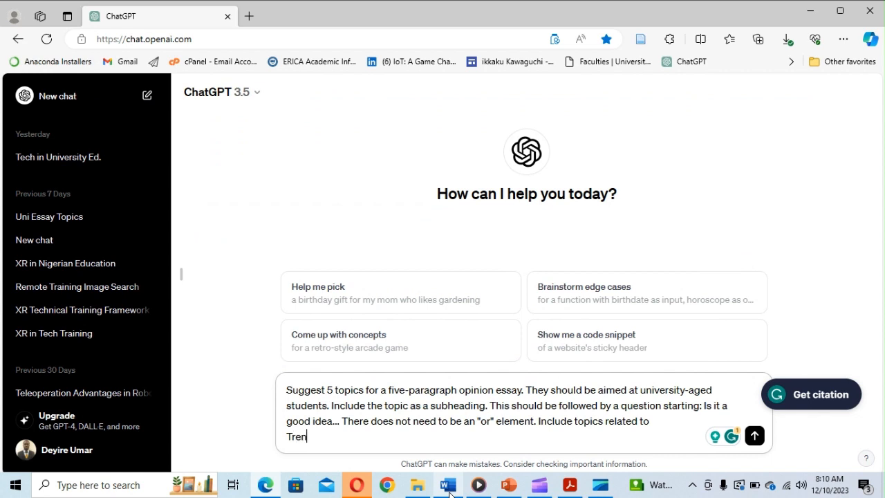
{"action": "type", "text": "ding technolo"}
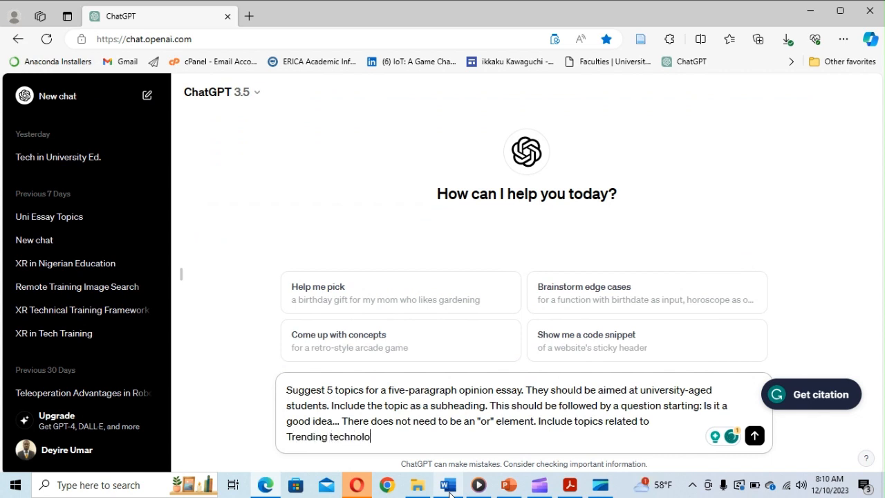
{"action": "type", "text": "gies used in education"}
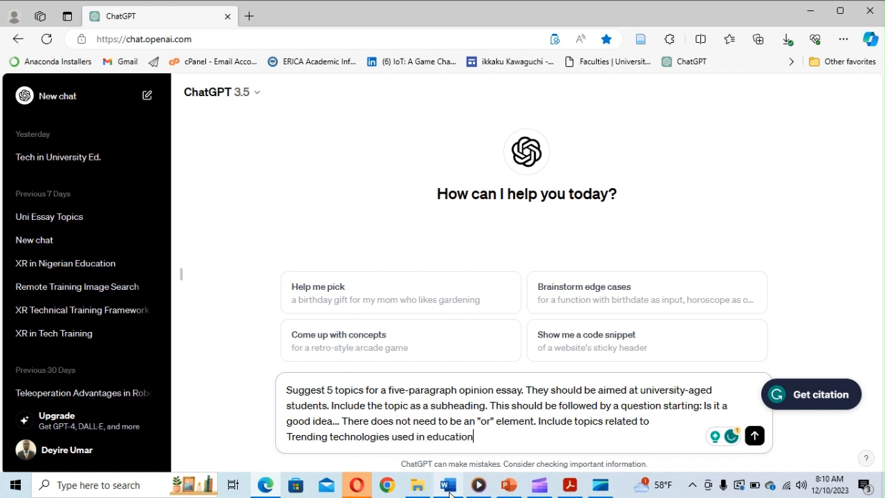
{"action": "key", "text": "Return"}
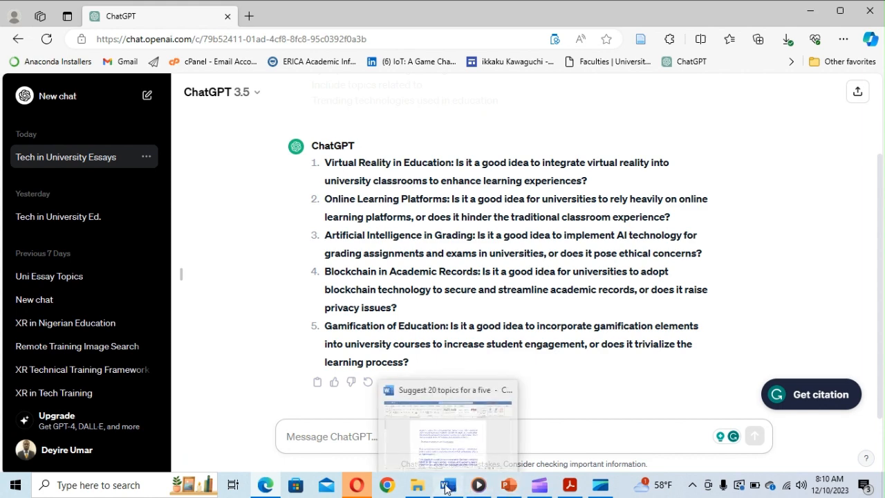
- Copy the 800-word essay prompt from Word and paste it into the ChatGPT message
{"action": "left_click", "coordinate": [446, 488]}
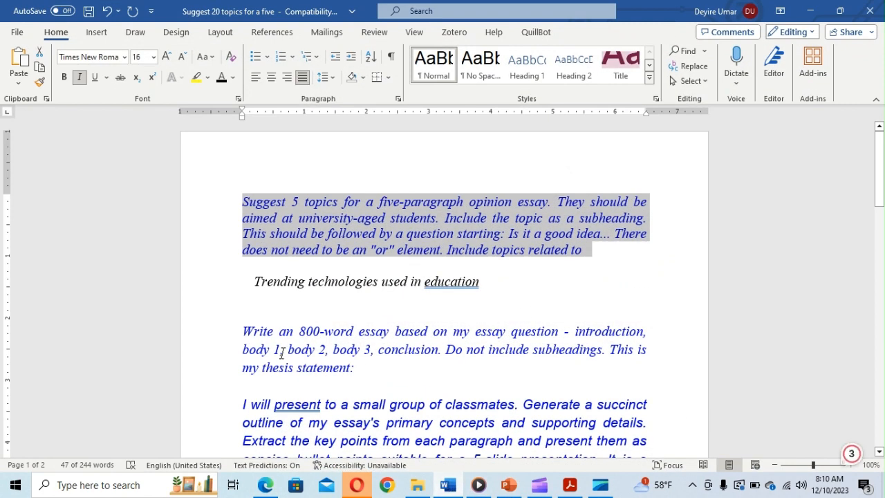
{"action": "left_click_drag", "start_coordinate": [246, 332], "coordinate": [360, 374]}
{"action": "key", "text": "ctrl+c"}
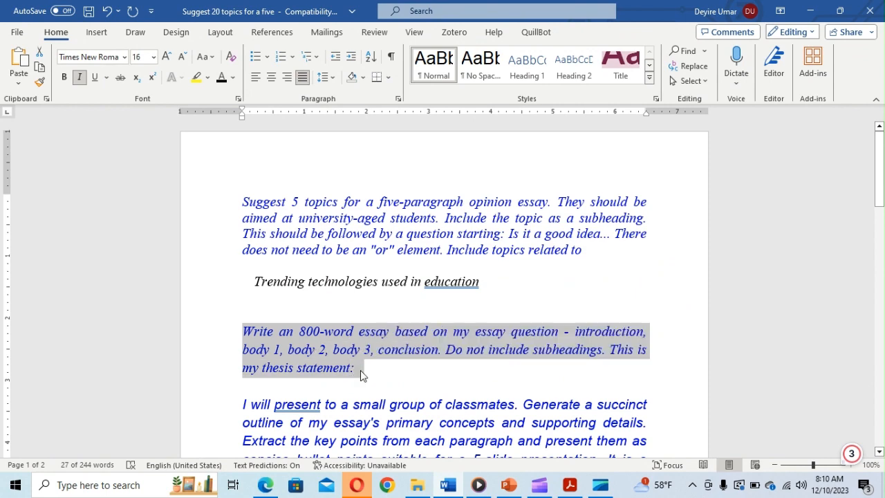
{"action": "key", "text": "alt+Tab"}
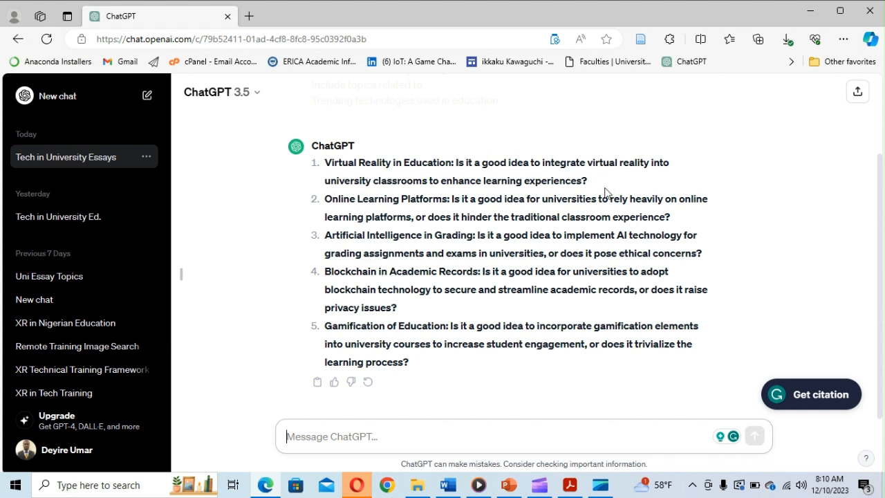
{"action": "key", "text": "ctrl+v"}
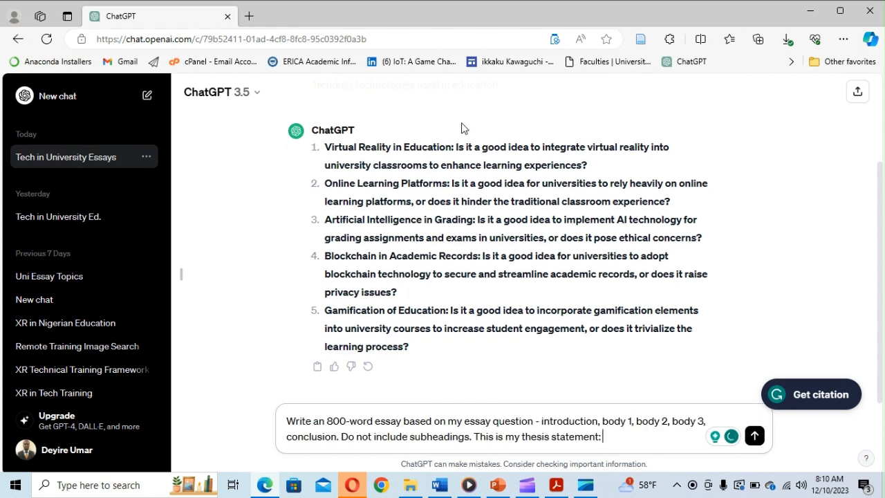
- Add the first topic's virtual reality question as the thesis statement and send the request
{"action": "left_click_drag", "start_coordinate": [456, 147], "coordinate": [596, 167]}
{"action": "key", "text": "ctrl+c"}
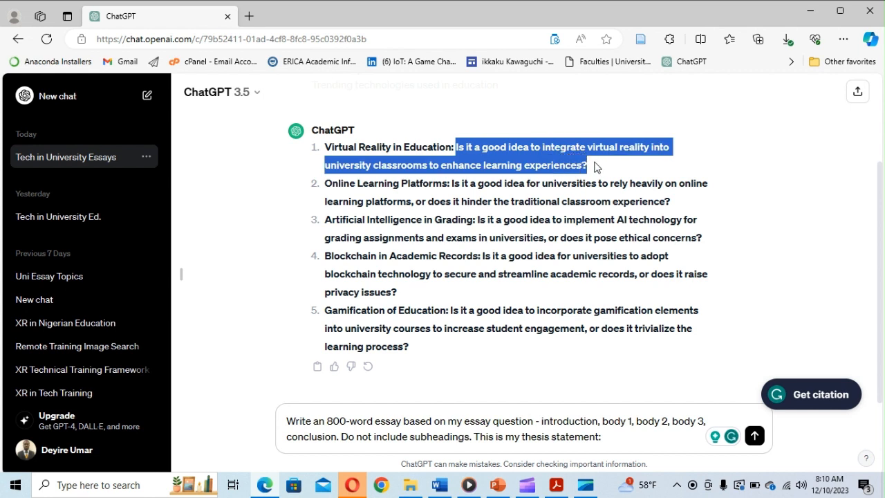
{"action": "left_click", "coordinate": [613, 437]}
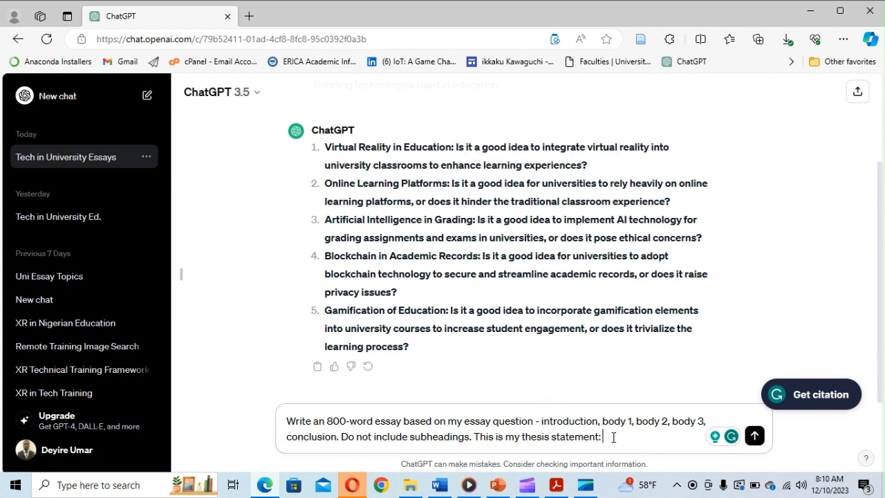
{"action": "key", "text": "shift+Return"}
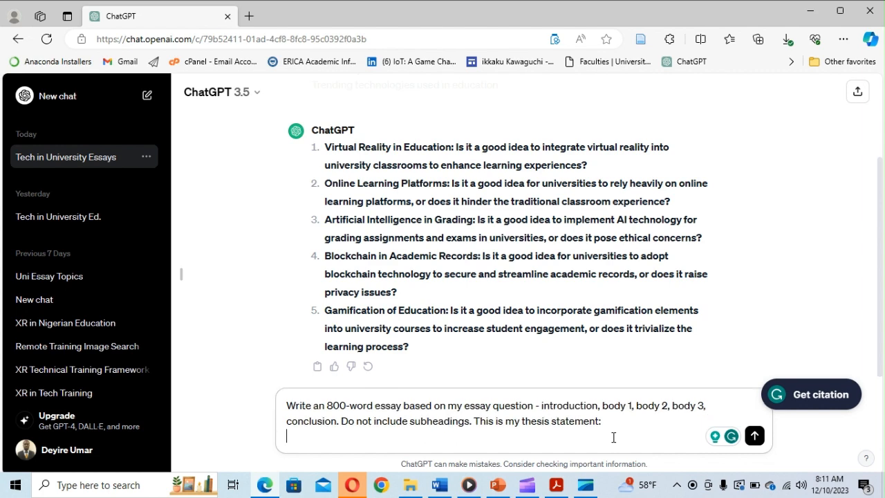
{"action": "key", "text": "ctrl+v"}
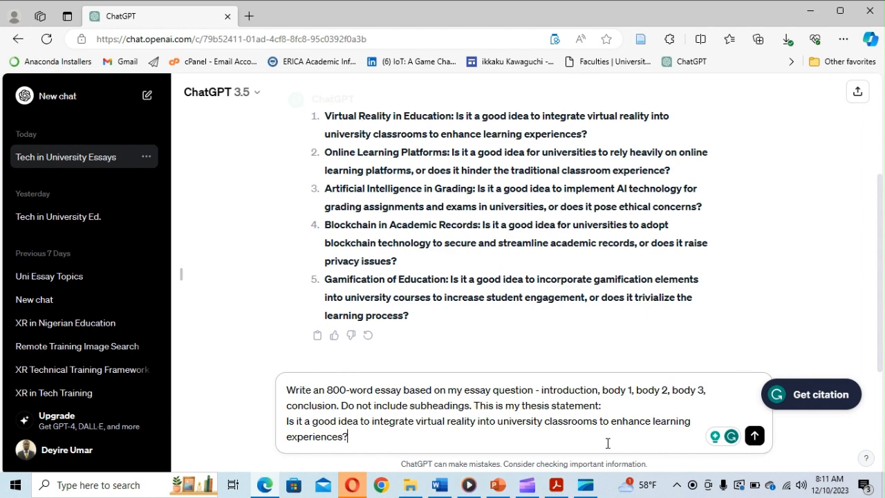
{"action": "key", "text": "Return"}
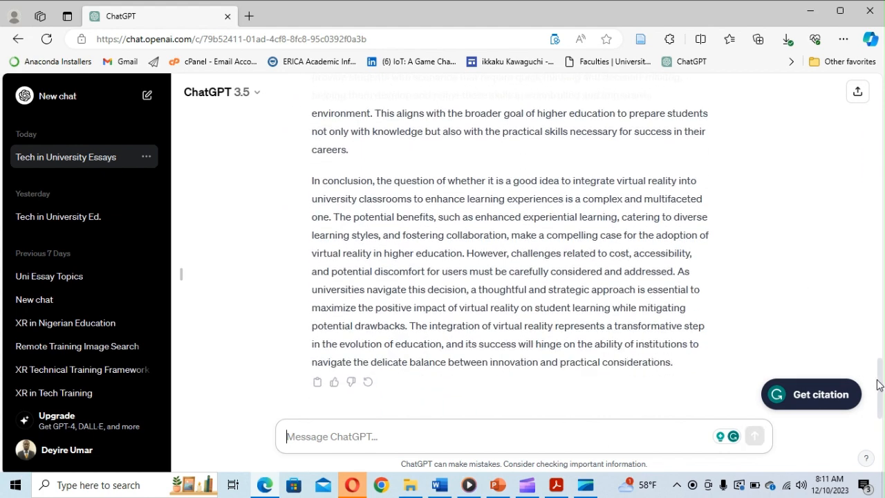
- Copy ChatGPT's virtual reality essay from 'In recent years' to the conclusion, then return to Word
{"action": "left_click_drag", "start_coordinate": [882, 397], "coordinate": [836, 179]}
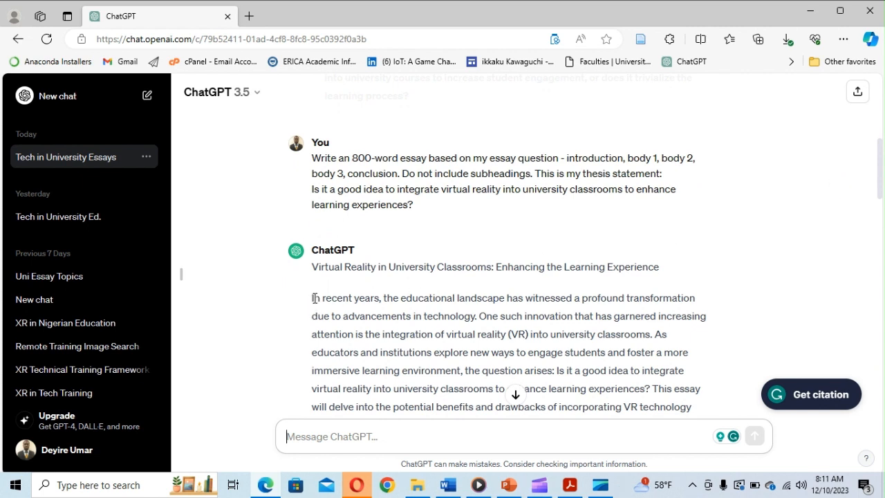
{"action": "left_click_drag", "start_coordinate": [315, 298], "coordinate": [354, 335]}
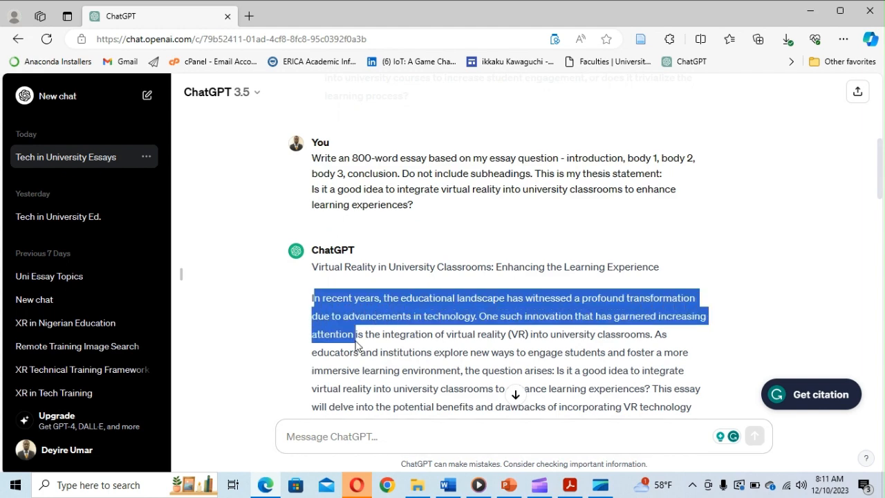
{"action": "left_click", "coordinate": [317, 299]}
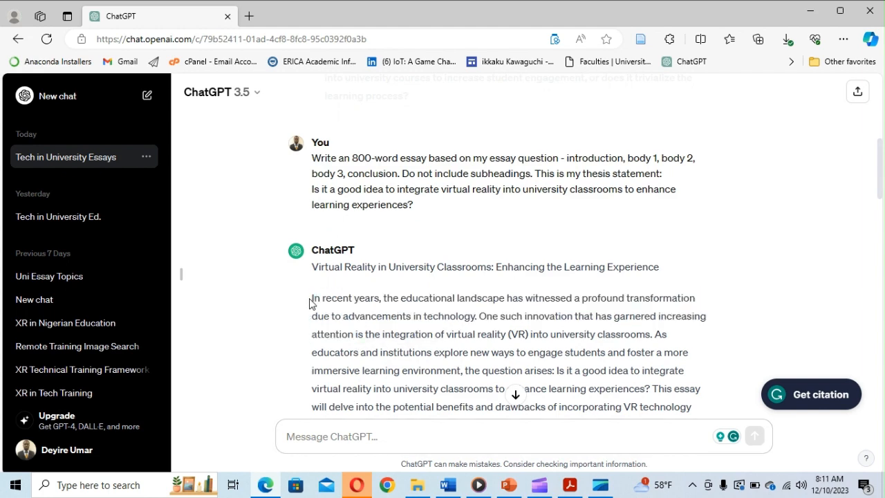
{"action": "left_click_drag", "start_coordinate": [310, 304], "coordinate": [688, 361]}
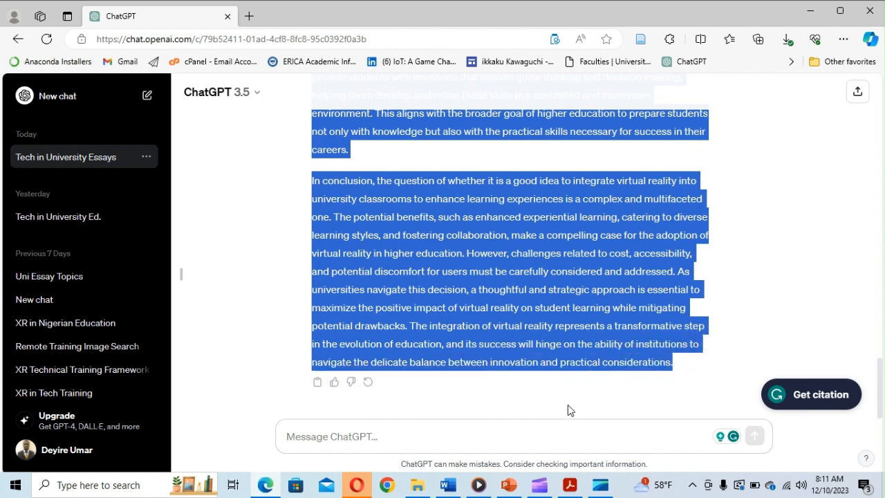
{"action": "left_click", "coordinate": [569, 410]}
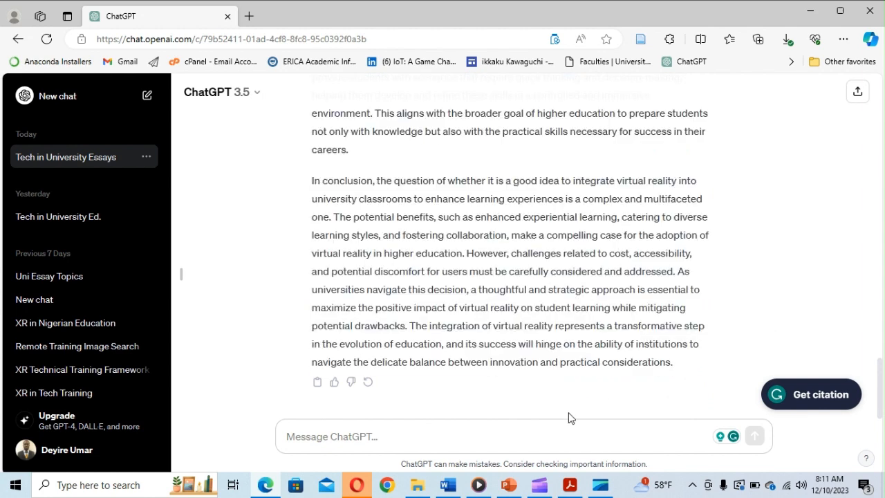
{"action": "left_click", "coordinate": [448, 492]}
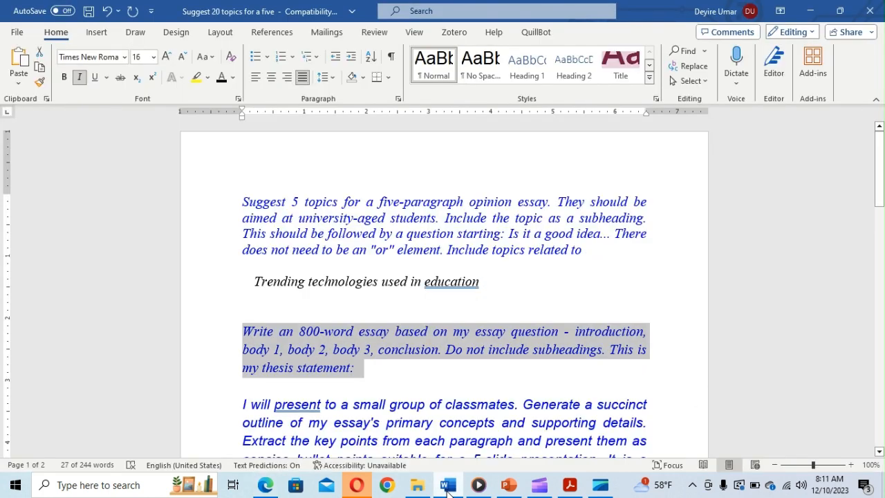
- Copy the slide-outline prompt from Word and paste it into a new ChatGPT message
{"action": "left_click", "coordinate": [880, 452]}
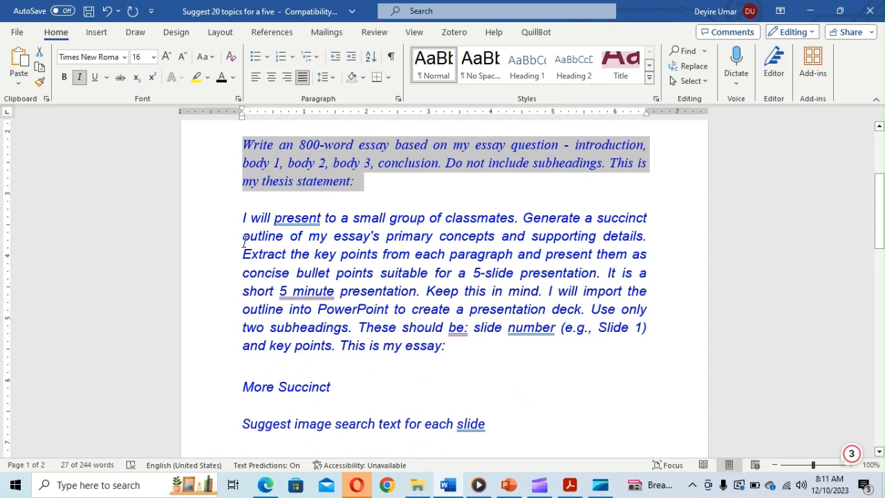
{"action": "left_click_drag", "start_coordinate": [240, 217], "coordinate": [450, 351]}
{"action": "key", "text": "ctrl+c"}
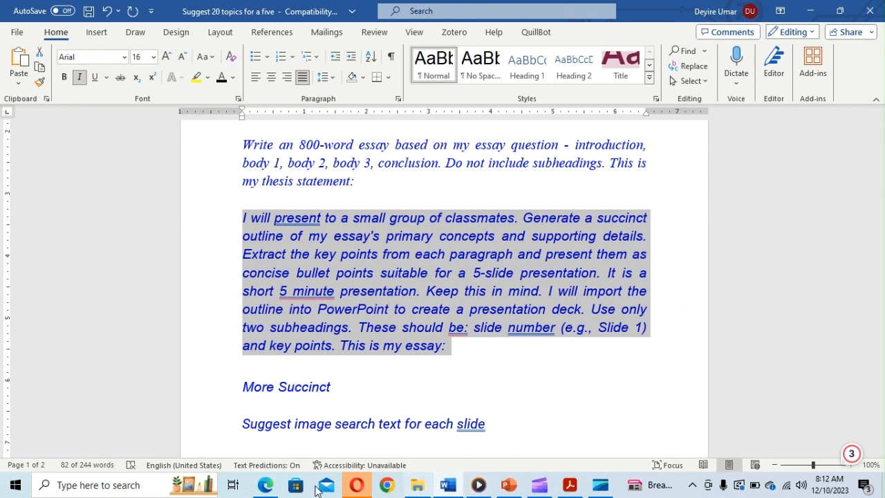
{"action": "left_click", "coordinate": [266, 486]}
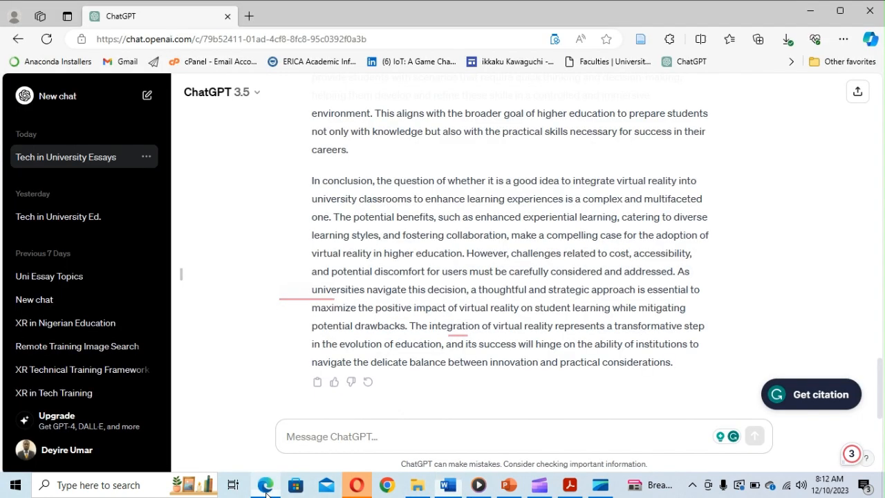
{"action": "left_click", "coordinate": [387, 432]}
{"action": "key", "text": "ctrl+v"}
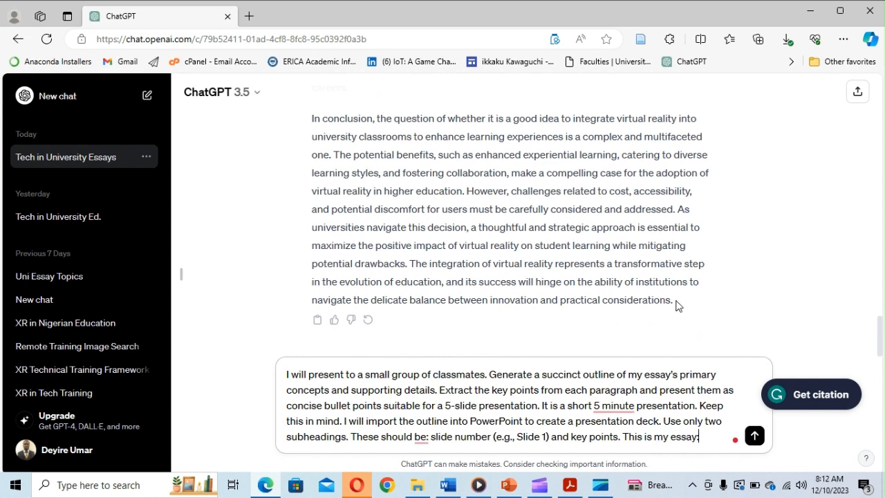
- Append the full essay on a new line below the prompt and send it
{"action": "left_click_drag", "start_coordinate": [676, 305], "coordinate": [311, 306]}
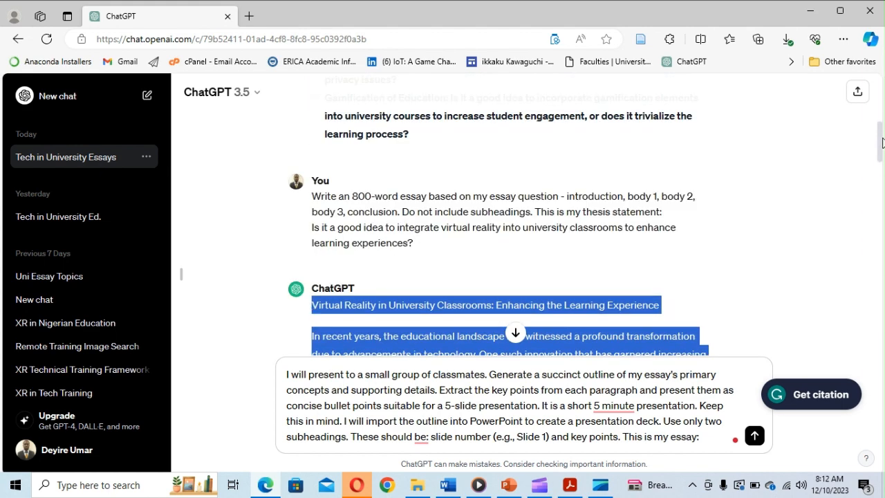
{"action": "left_click_drag", "start_coordinate": [882, 142], "coordinate": [881, 190]}
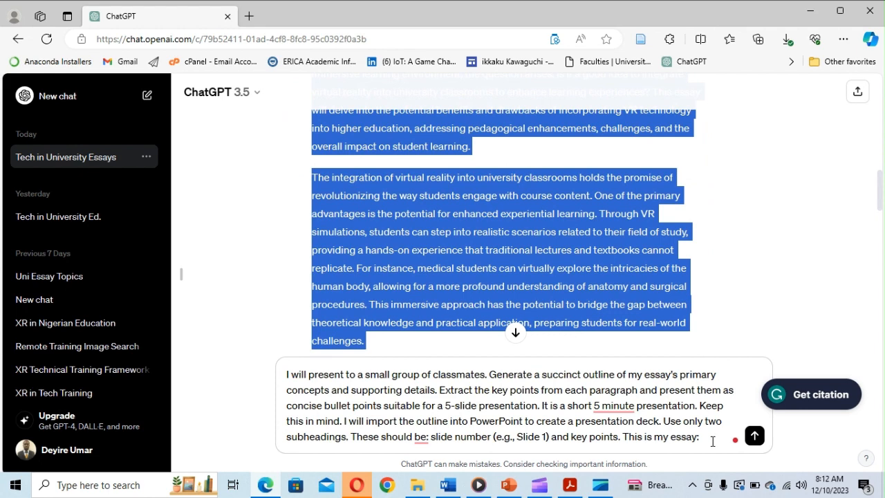
{"action": "left_click", "coordinate": [713, 442]}
{"action": "key", "text": "shift+Return"}
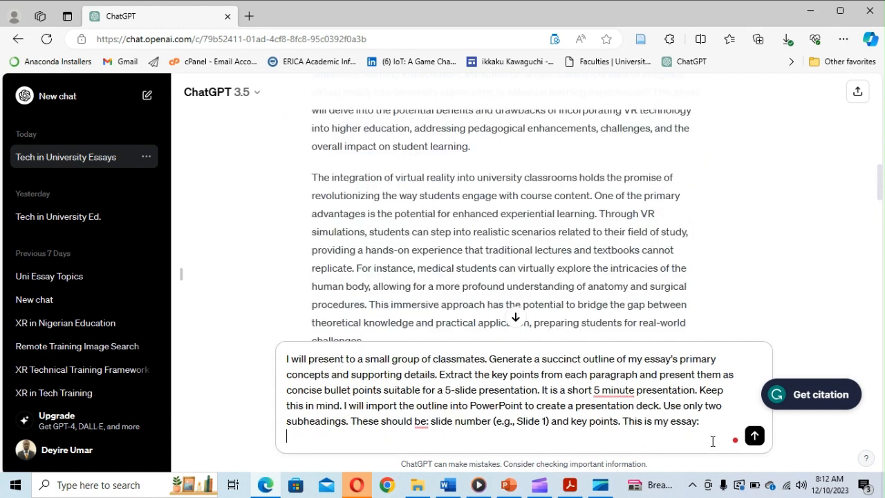
{"action": "key", "text": "ctrl+v"}
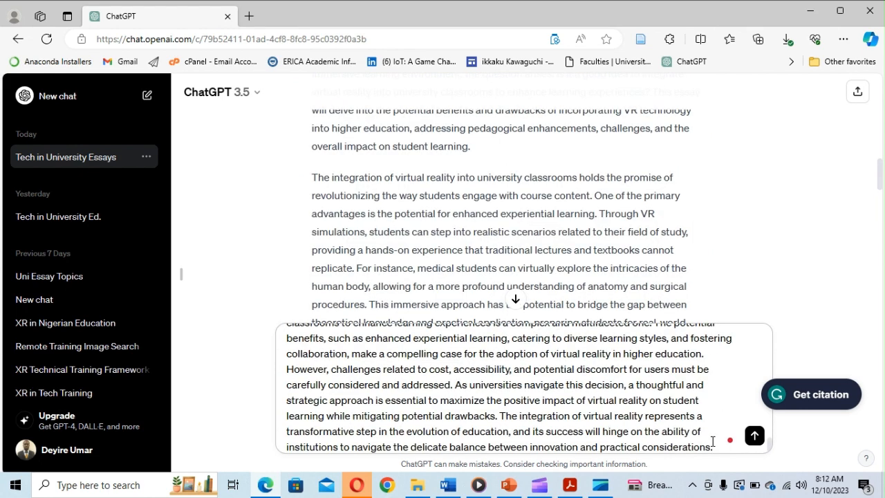
{"action": "key", "text": "Return"}
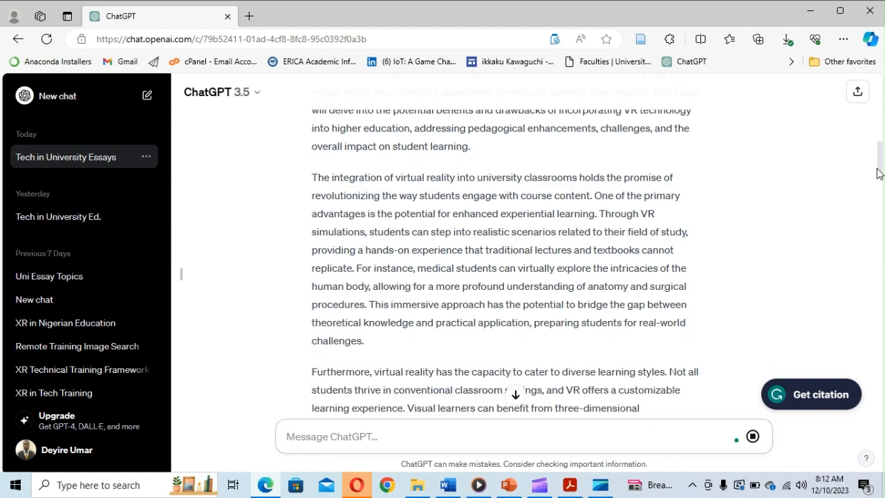
{"action": "left_click_drag", "start_coordinate": [881, 164], "coordinate": [873, 395]}
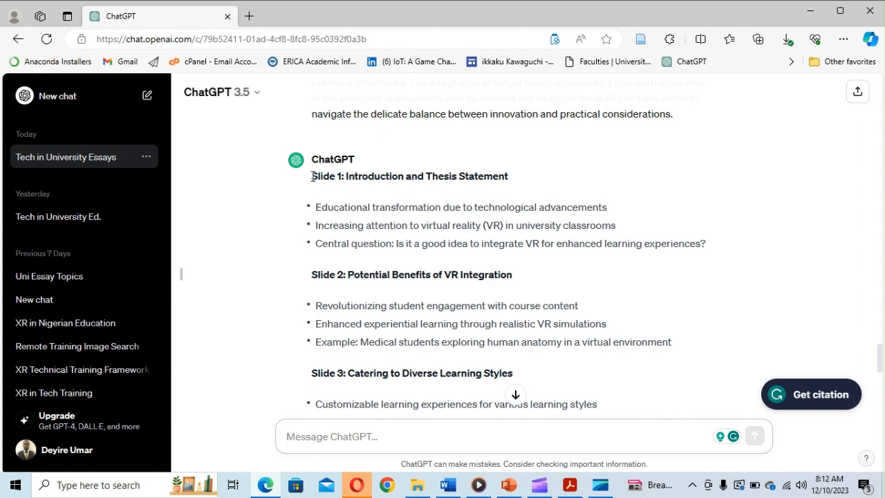
- Ask ChatGPT to redo the slide outline 'More succinctly'
{"action": "left_click_drag", "start_coordinate": [313, 177], "coordinate": [525, 329]}
{"action": "left_click", "coordinate": [368, 436]}
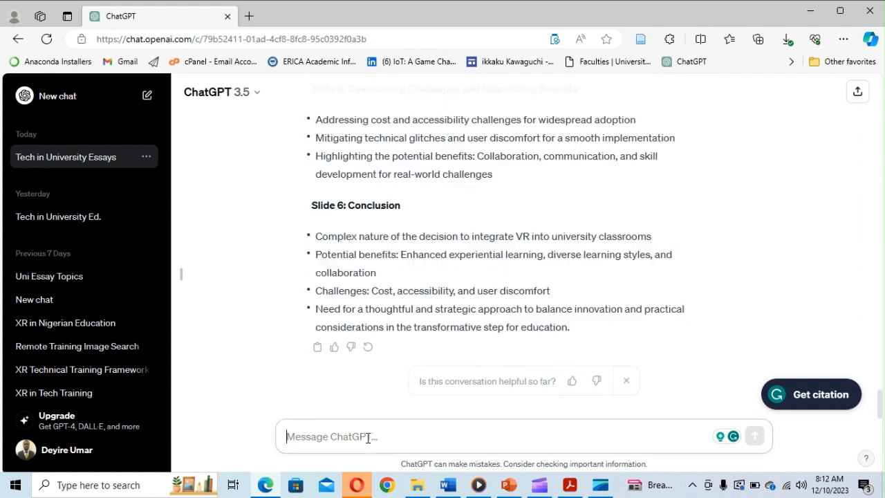
{"action": "type", "text": "More"}
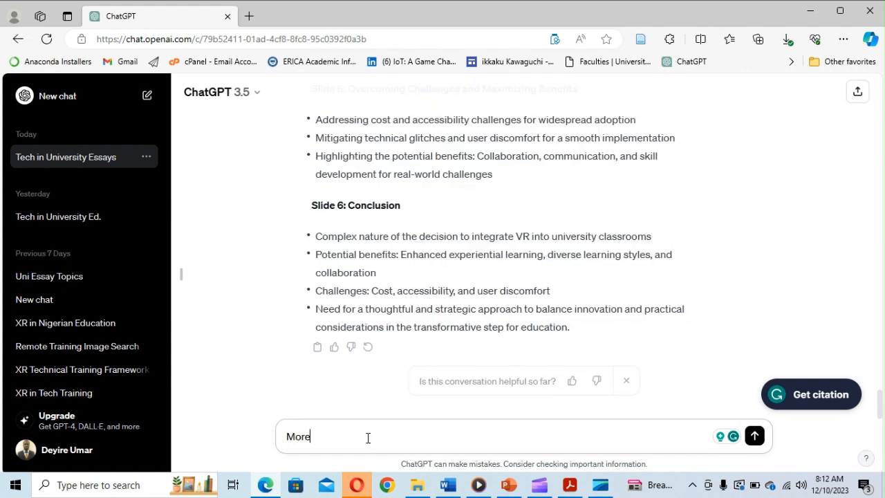
{"action": "type", "text": " succintly"}
{"action": "key", "text": "Return"}
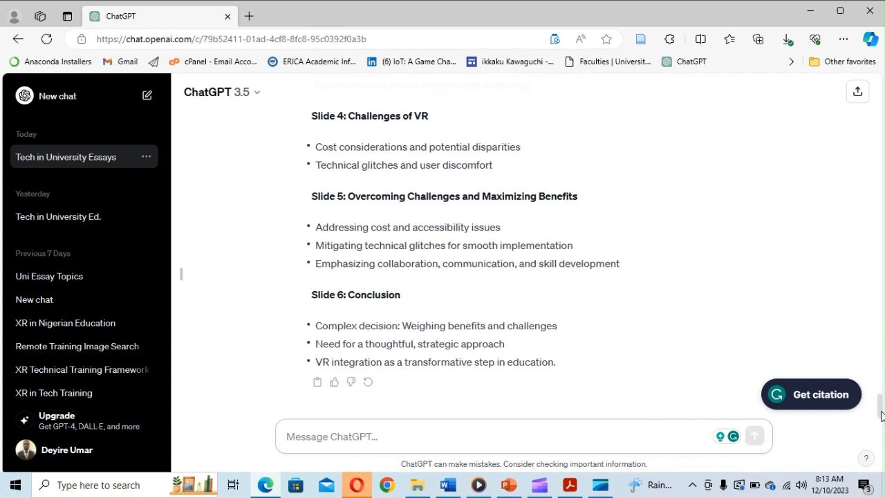
- Copy the shorter six-slide outline and minimise the browser to show the desktop
{"action": "left_click_drag", "start_coordinate": [880, 413], "coordinate": [877, 385]}
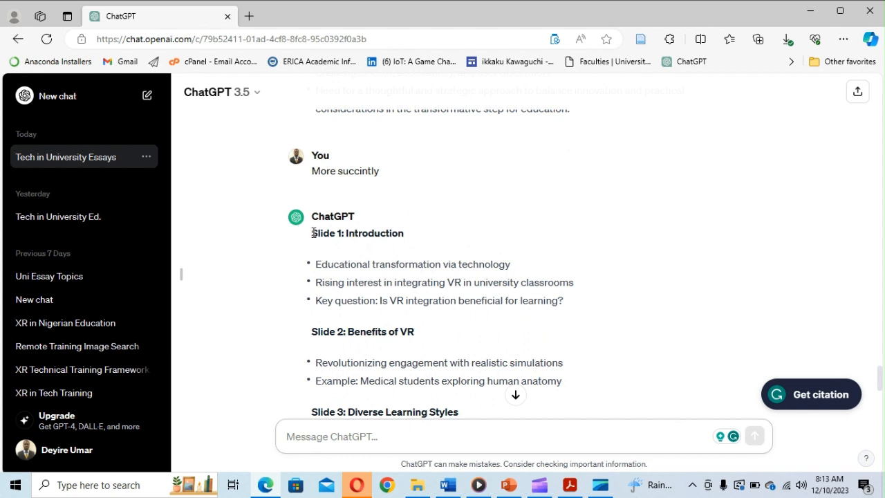
{"action": "left_click_drag", "start_coordinate": [313, 233], "coordinate": [562, 362]}
{"action": "key", "text": "ctrl+c"}
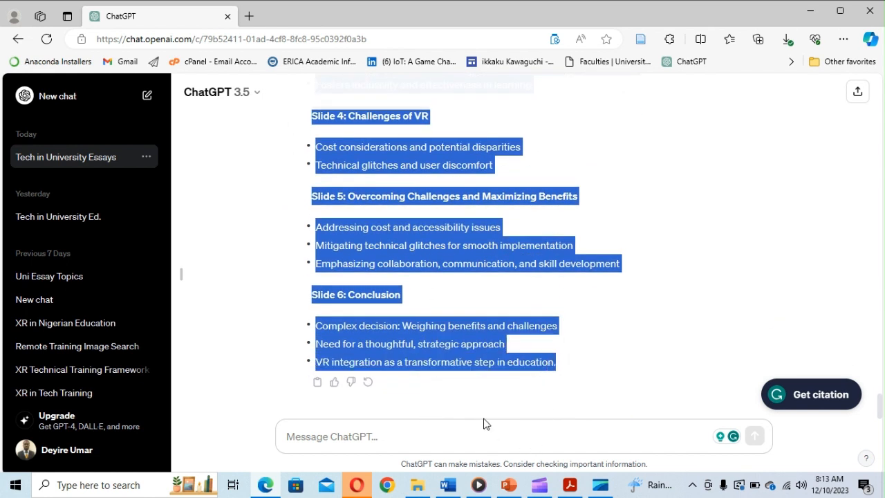
{"action": "key", "text": "super+d"}
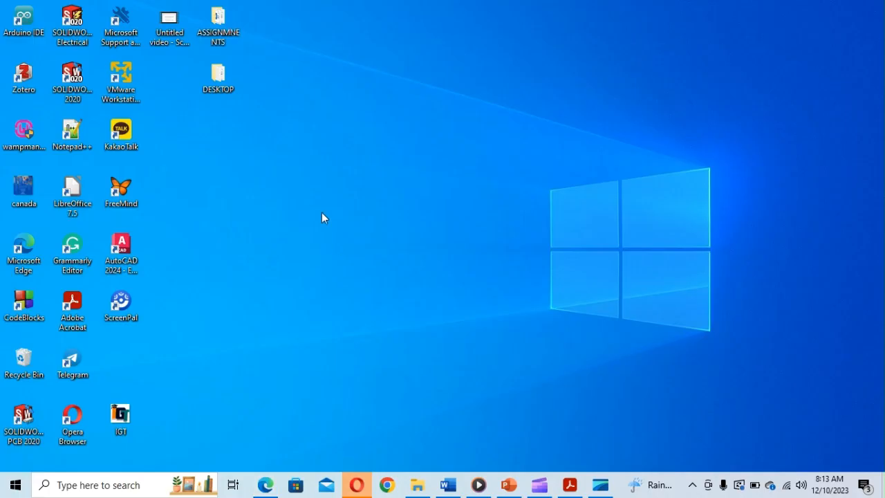
- Create a New Text Document from the desktop's right-click menu and name it 'outline'
{"action": "right_click", "coordinate": [316, 122]}
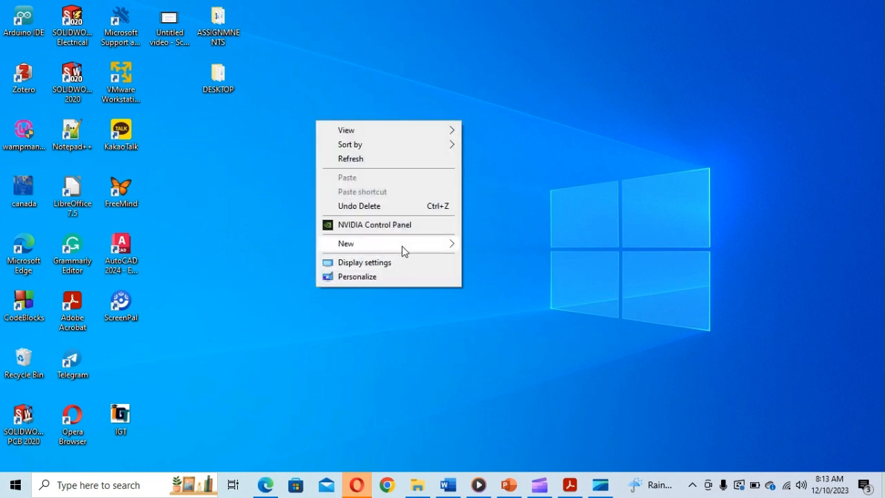
{"action": "mouse_move", "coordinate": [419, 249]}
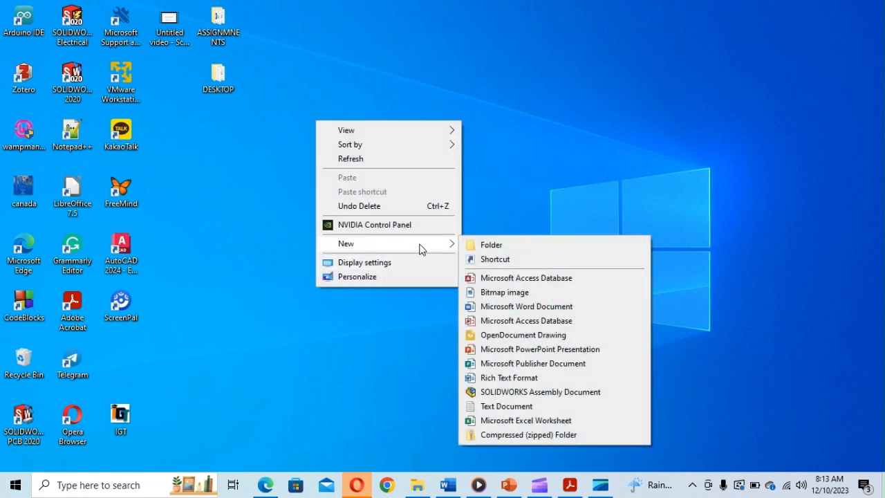
{"action": "left_click", "coordinate": [524, 407]}
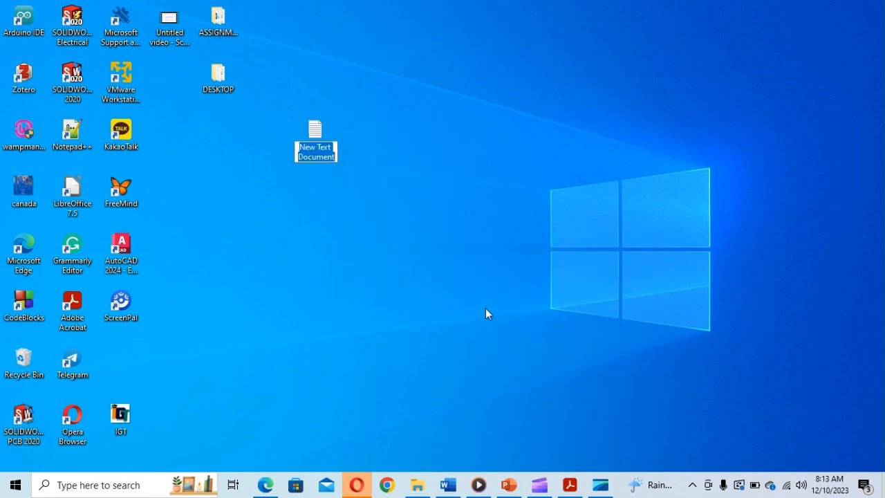
{"action": "type", "text": "outline"}
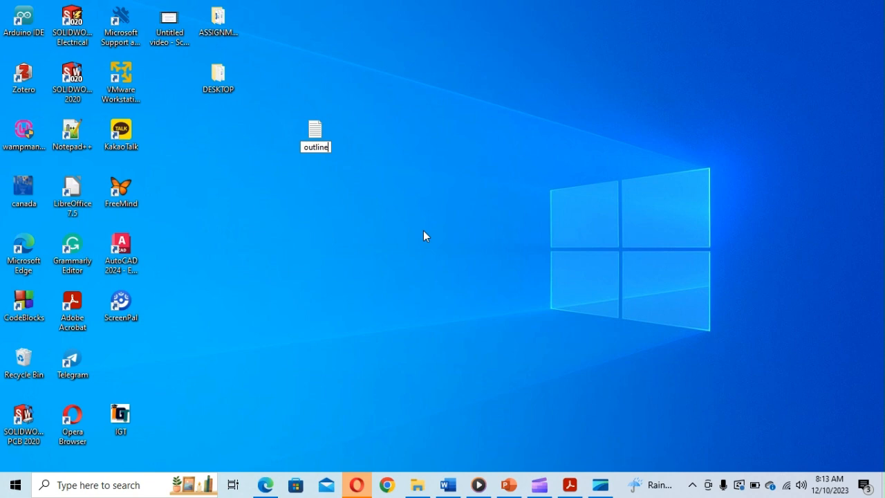
{"action": "key", "text": "Return"}
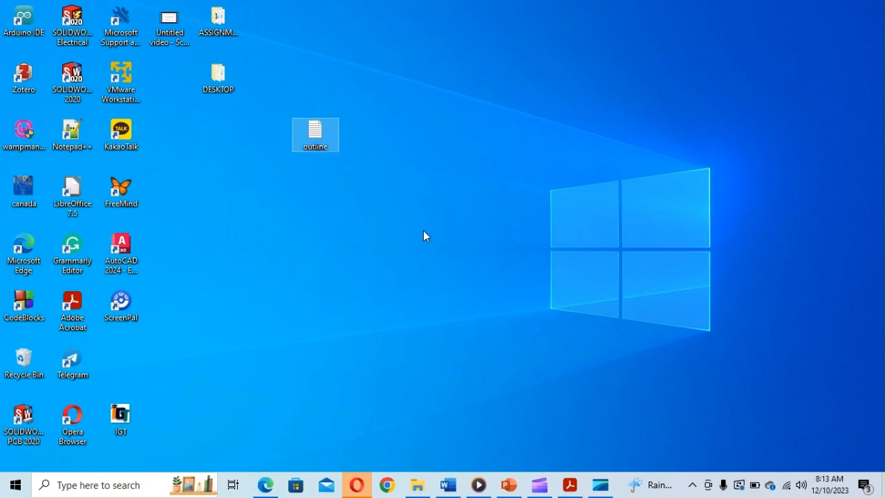
- Paste the outline into 'outline', strip the Slide 1 label and tab-indent Introduction's points
{"action": "double_click", "coordinate": [323, 142]}
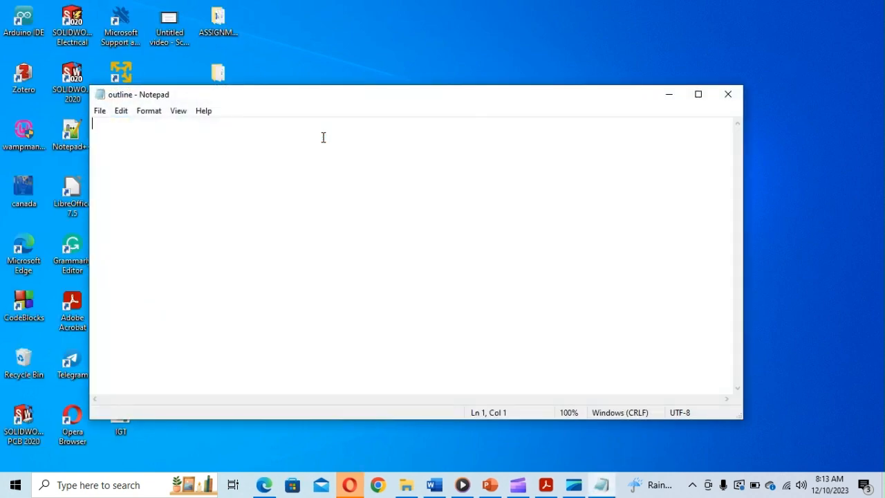
{"action": "key", "text": "ctrl+v"}
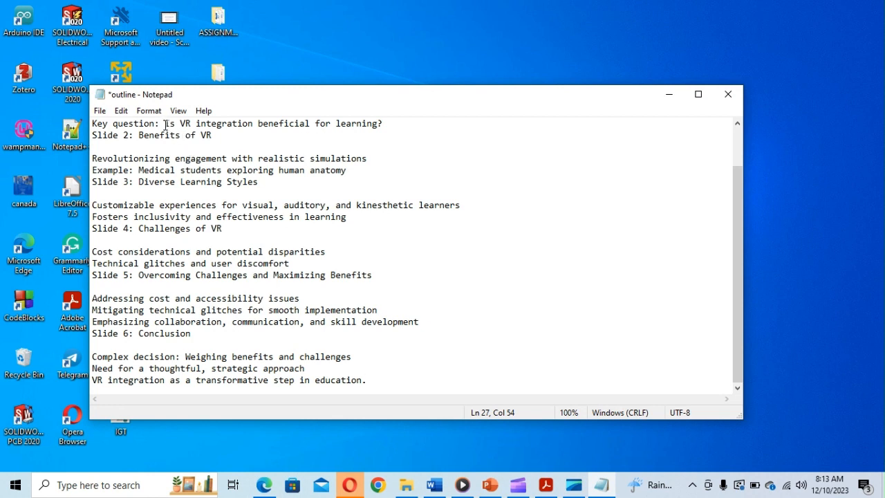
{"action": "left_click", "coordinate": [735, 133]}
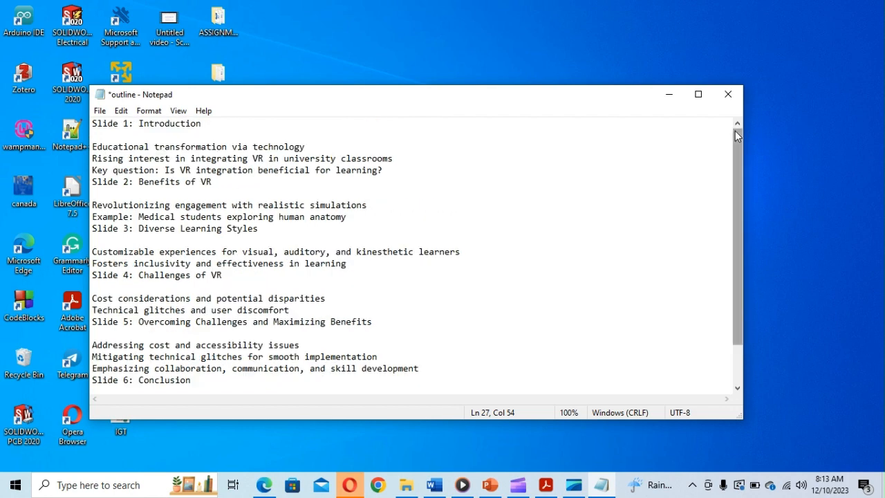
{"action": "left_click", "coordinate": [140, 124]}
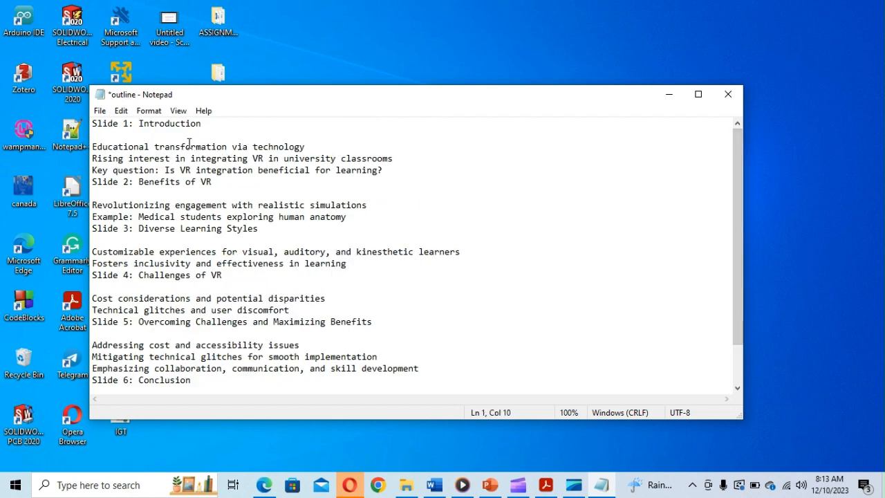
{"action": "key", "text": "BackSpace"}
{"action": "key", "text": "BackSpace"}
{"action": "key", "text": "BackSpace"}
{"action": "key", "text": "BackSpace"}
{"action": "key", "text": "BackSpace"}
{"action": "key", "text": "BackSpace"}
{"action": "key", "text": "BackSpace"}
{"action": "key", "text": "BackSpace"}
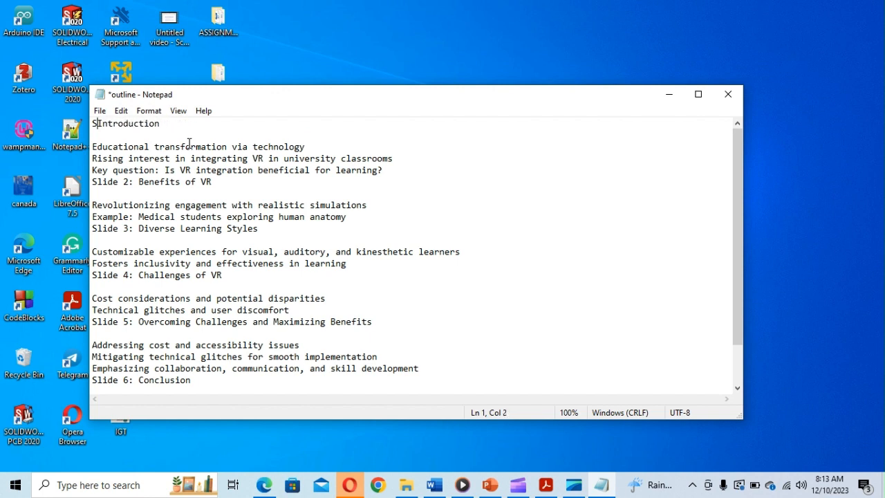
{"action": "key", "text": "BackSpace"}
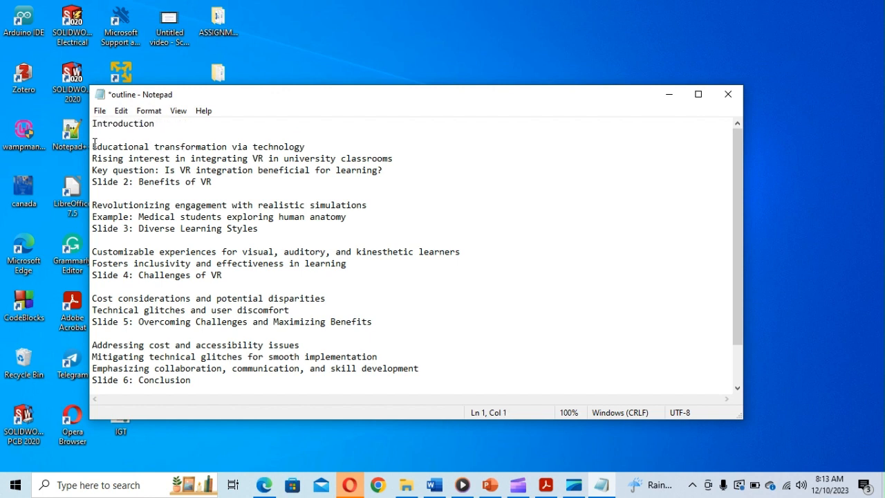
{"action": "key", "text": "BackSpace"}
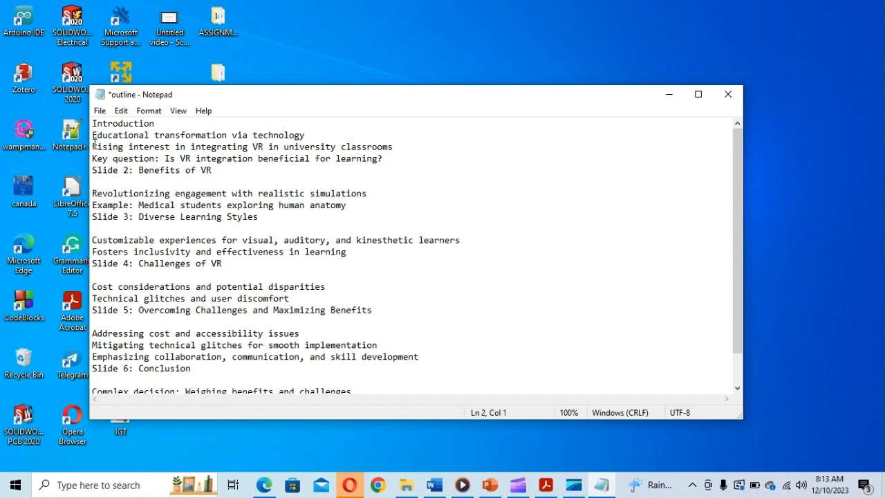
{"action": "key", "text": "Tab"}
{"action": "key", "text": "Down"}
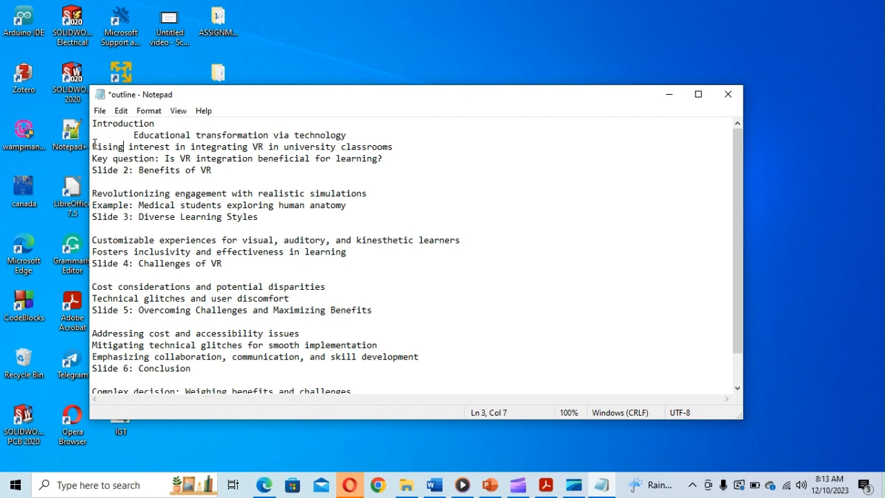
{"action": "key", "text": "Tab"}
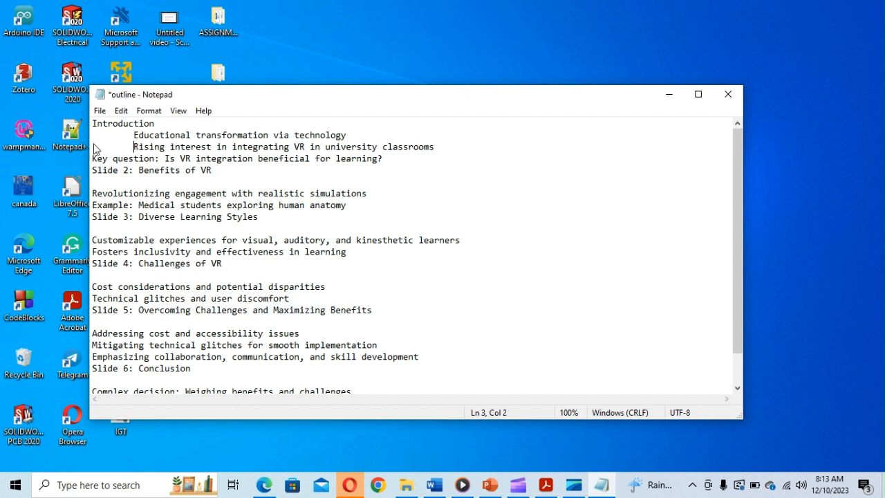
{"action": "key", "text": "Down"}
{"action": "key", "text": "Tab"}
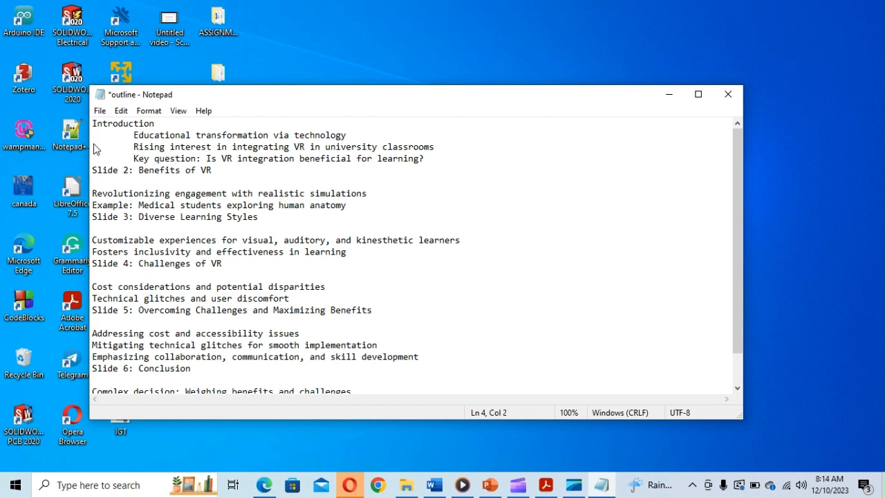
{"action": "key", "text": "Delete"}
{"action": "key", "text": "Delete"}
{"action": "key", "text": "Delete"}
{"action": "key", "text": "Delete"}
{"action": "key", "text": "Delete"}
{"action": "key", "text": "Delete"}
{"action": "key", "text": "Delete"}
{"action": "key", "text": "Delete"}
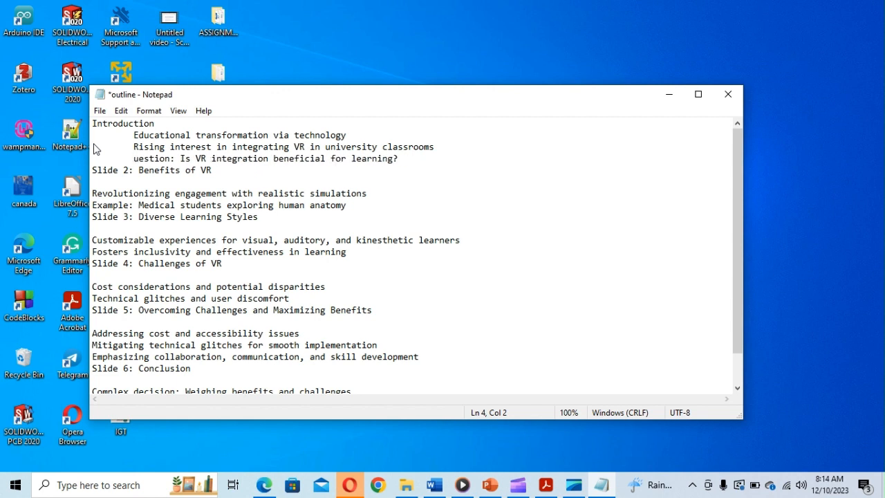
{"action": "key", "text": "Delete"}
{"action": "key", "text": "Delete"}
{"action": "key", "text": "Delete"}
{"action": "key", "text": "Delete"}
{"action": "key", "text": "Delete"}
{"action": "key", "text": "Delete"}
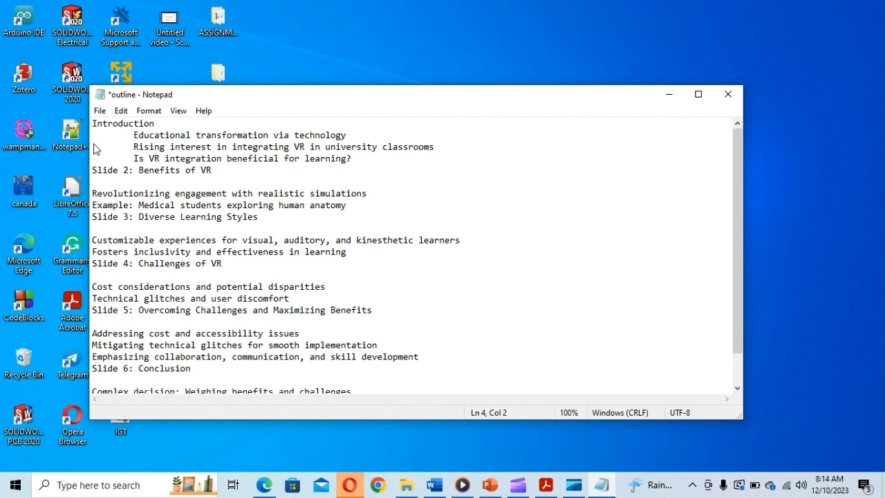
- Strip the Slide 2 label from Benefits of VR, indent its points, and save the file
{"action": "key", "text": "Down"}
{"action": "key", "text": "BackSpace"}
{"action": "key", "text": "BackSpace"}
{"action": "key", "text": "BackSpace"}
{"action": "key", "text": "BackSpace"}
{"action": "key", "text": "BackSpace"}
{"action": "key", "text": "BackSpace"}
{"action": "key", "text": "BackSpace"}
{"action": "key", "text": "BackSpace"}
{"action": "key", "text": "BackSpace"}
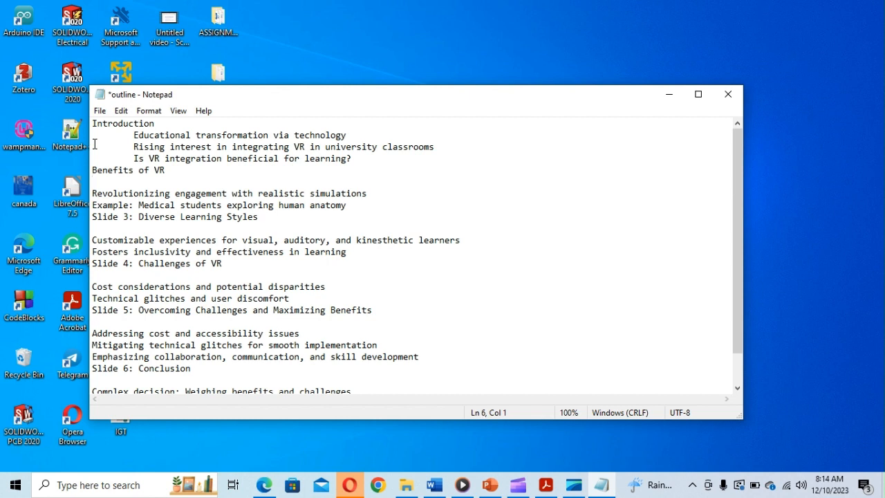
{"action": "key", "text": "Delete"}
{"action": "key", "text": "Tab"}
{"action": "key", "text": "Down"}
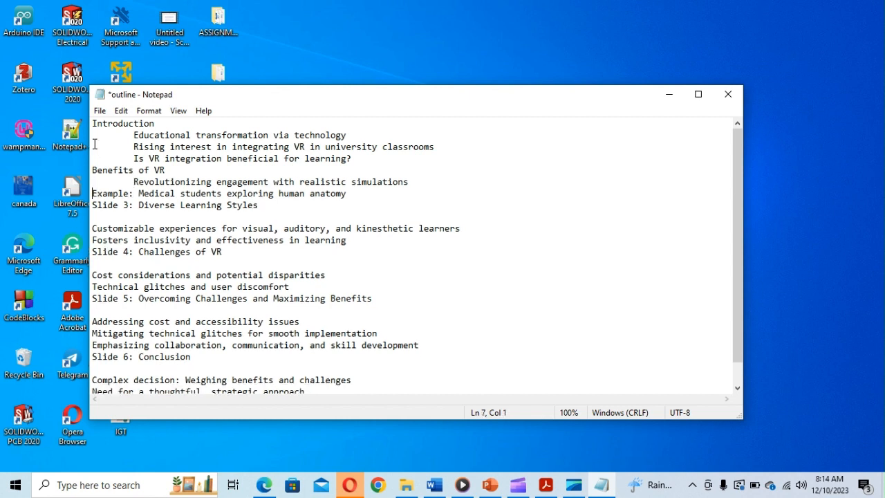
{"action": "key", "text": "Tab"}
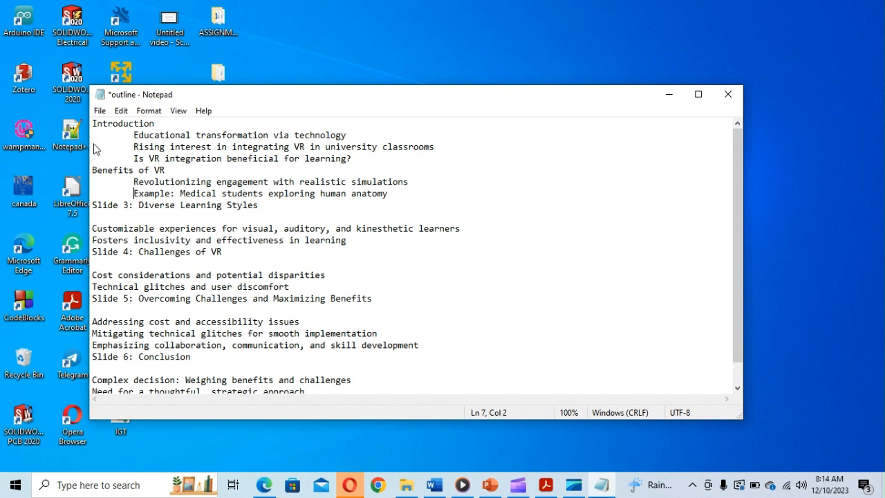
{"action": "key", "text": "Down"}
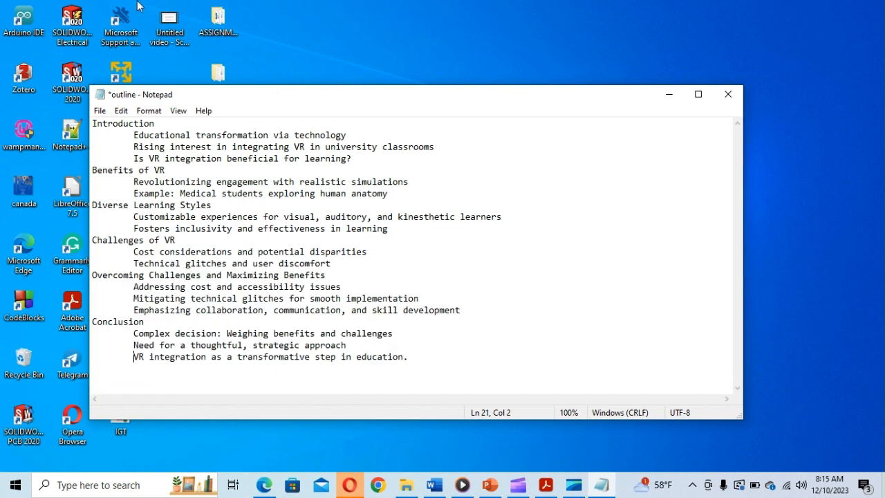
{"action": "left_click", "coordinate": [100, 110]}
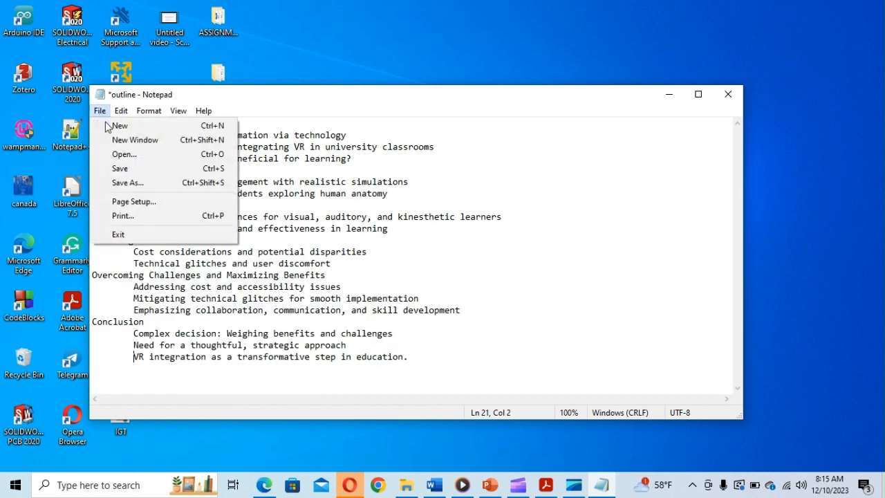
{"action": "left_click", "coordinate": [122, 168]}
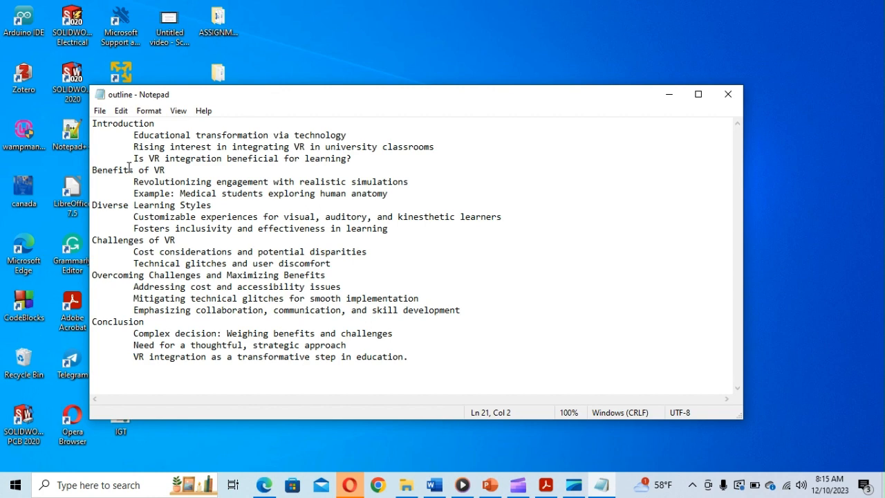
- Import the 'outline' text file into the PowerPoint deck via New Slide > Slides from Outline
{"action": "left_click", "coordinate": [489, 486]}
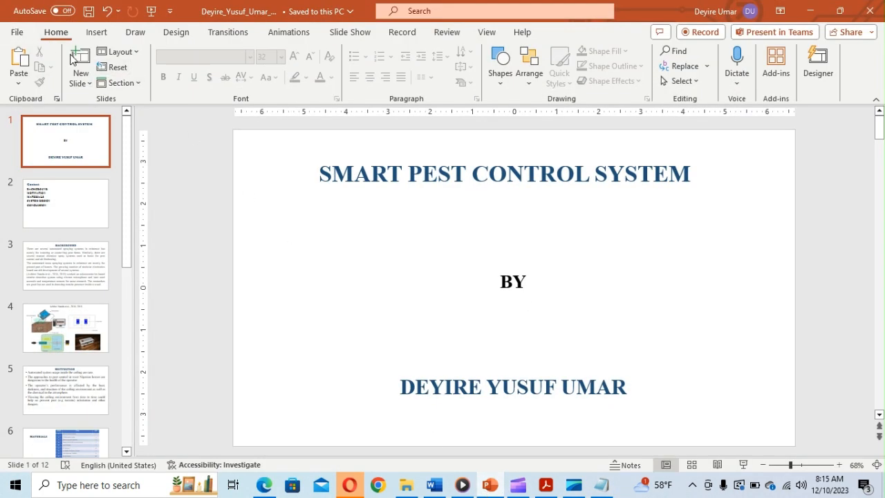
{"action": "left_click", "coordinate": [83, 82]}
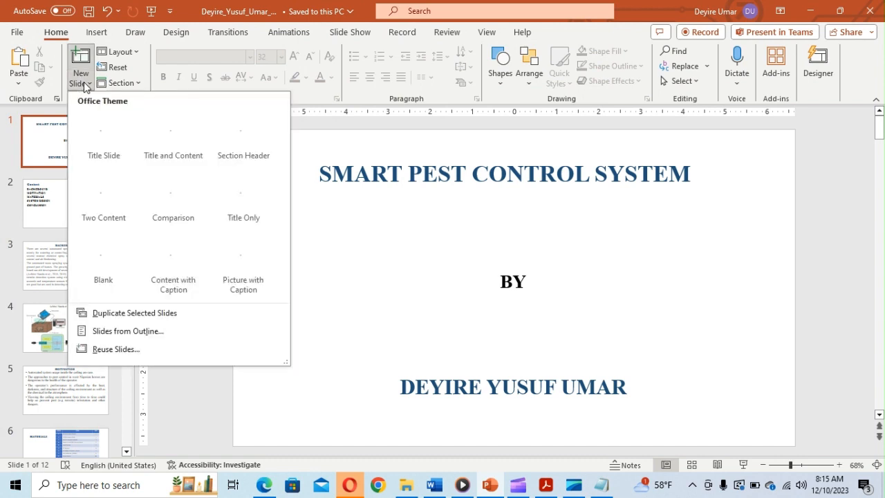
{"action": "left_click", "coordinate": [125, 332]}
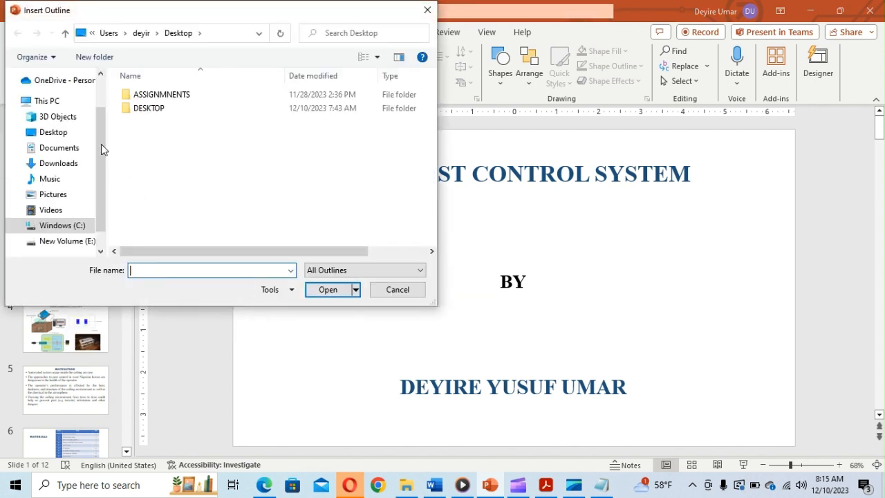
{"action": "double_click", "coordinate": [147, 123]}
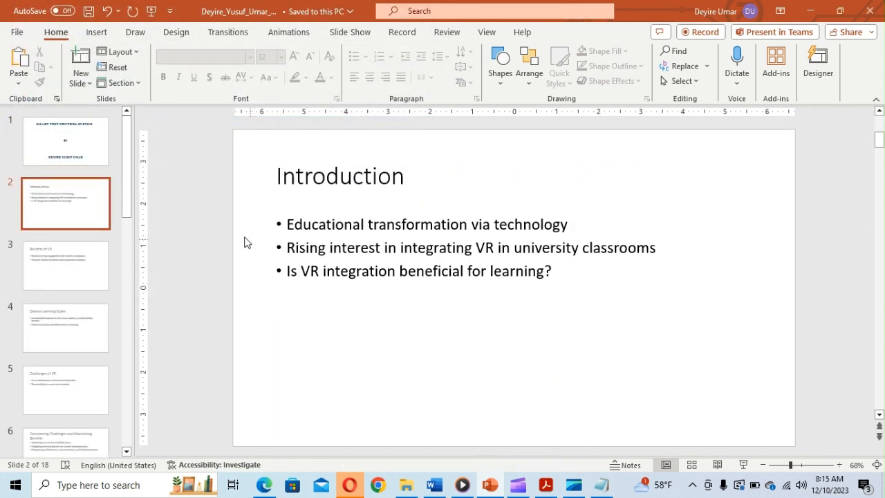
- Check the title, Introduction, Benefits of VR and Diverse Learning Styles slides, then return to ChatGPT
{"action": "left_click", "coordinate": [79, 160]}
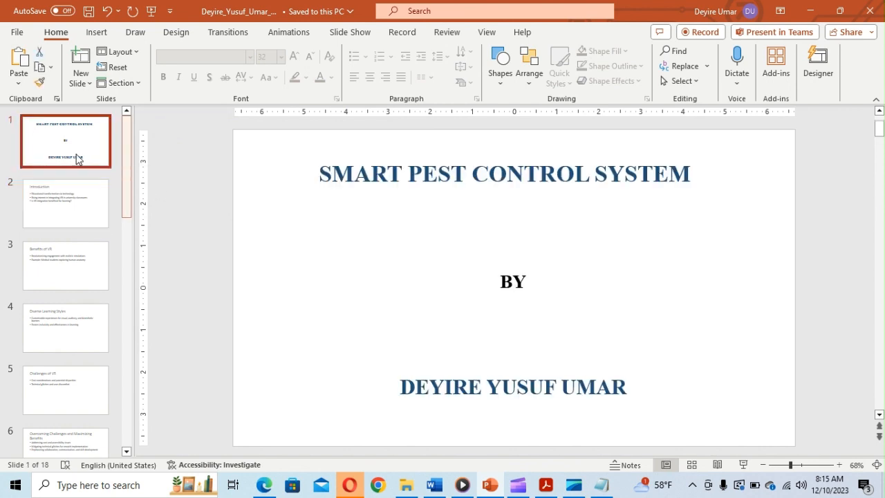
{"action": "left_click", "coordinate": [79, 207]}
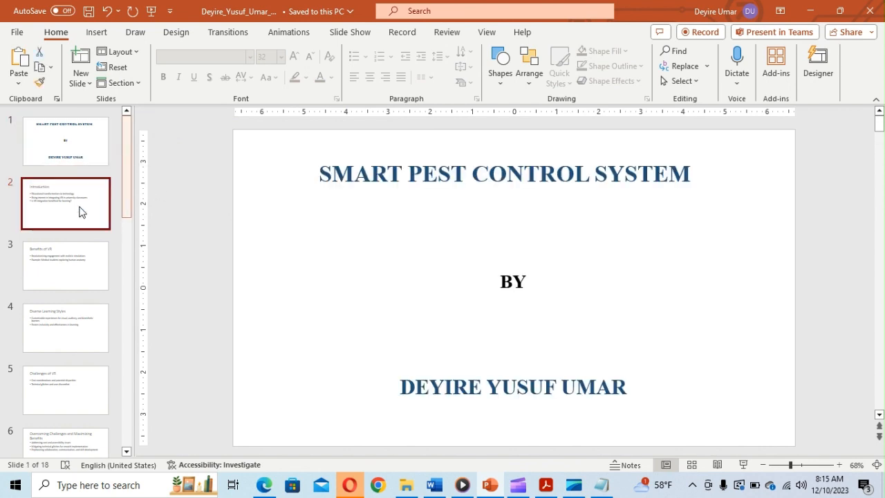
{"action": "left_click", "coordinate": [85, 276]}
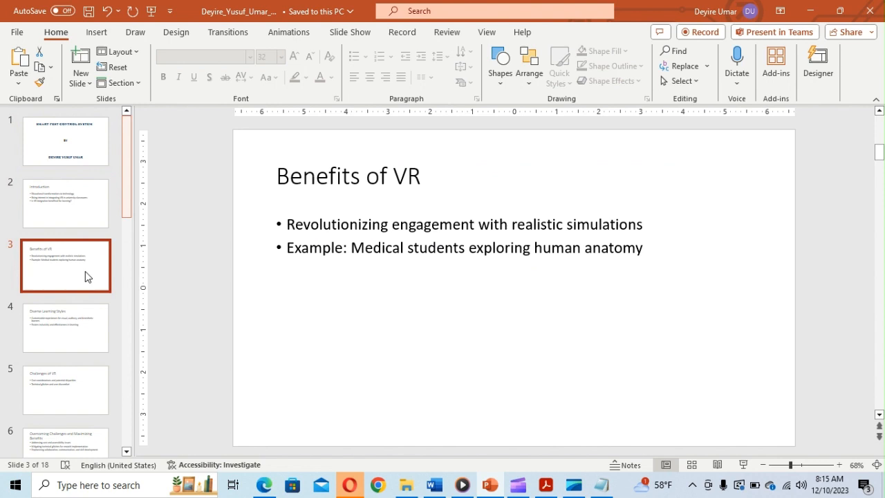
{"action": "left_click", "coordinate": [73, 209]}
{"action": "left_click", "coordinate": [66, 144]}
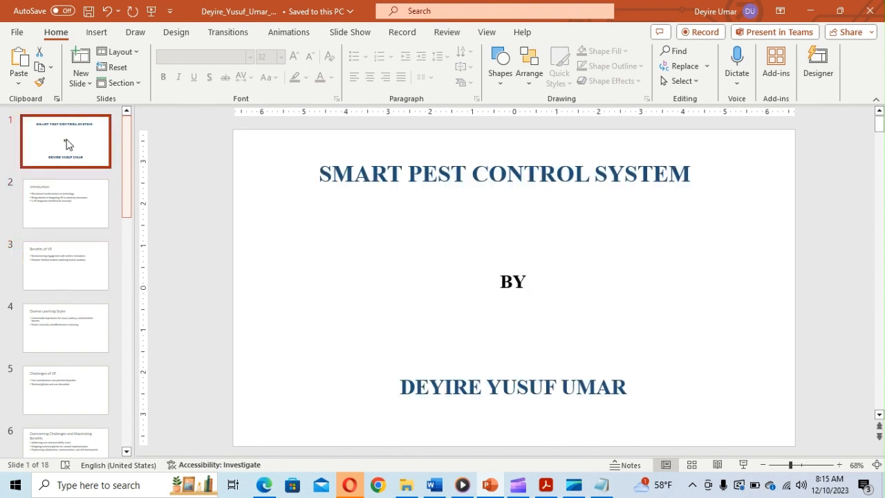
{"action": "left_click", "coordinate": [82, 346]}
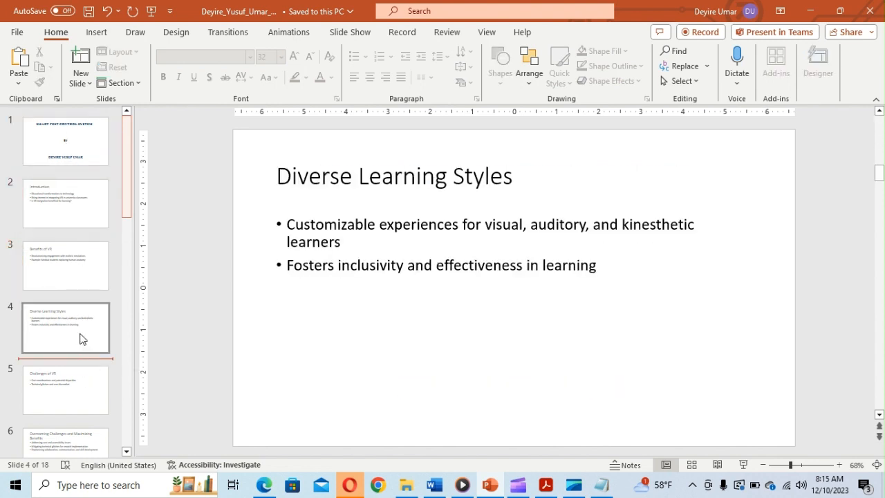
{"action": "left_click", "coordinate": [78, 220]}
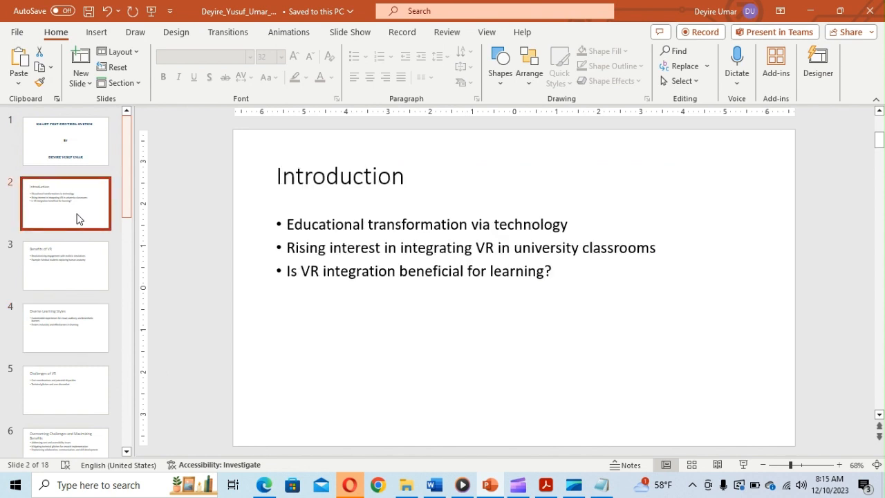
{"action": "left_click", "coordinate": [83, 145]}
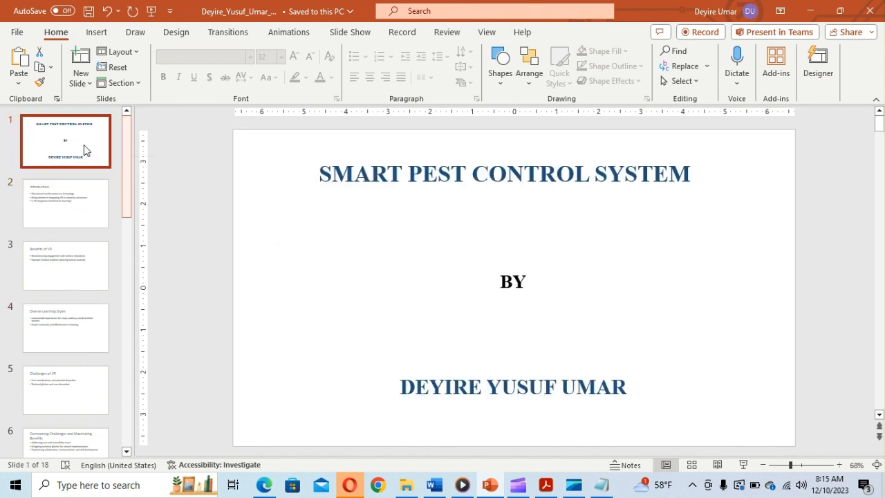
{"action": "left_click", "coordinate": [69, 223]}
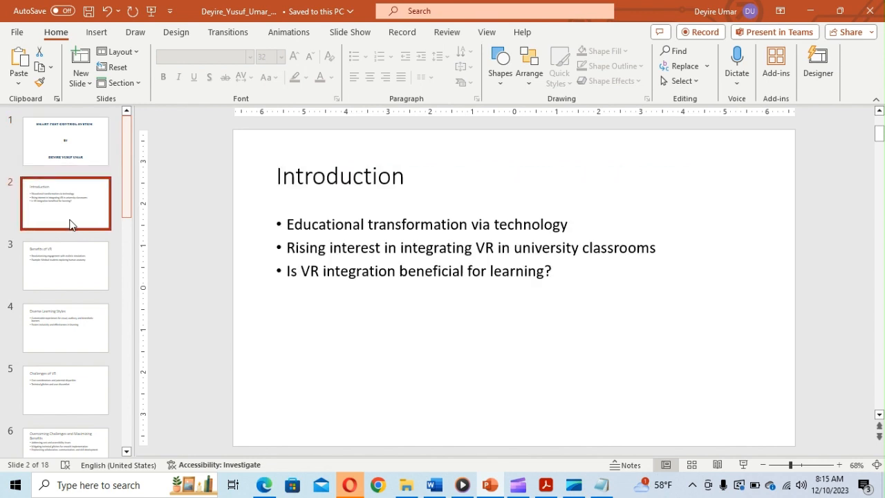
{"action": "left_click", "coordinate": [70, 142]}
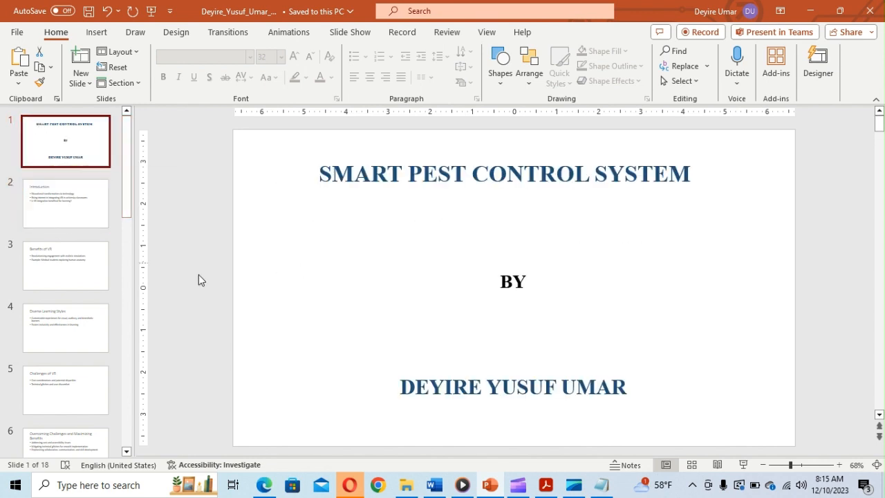
{"action": "left_click", "coordinate": [265, 486]}
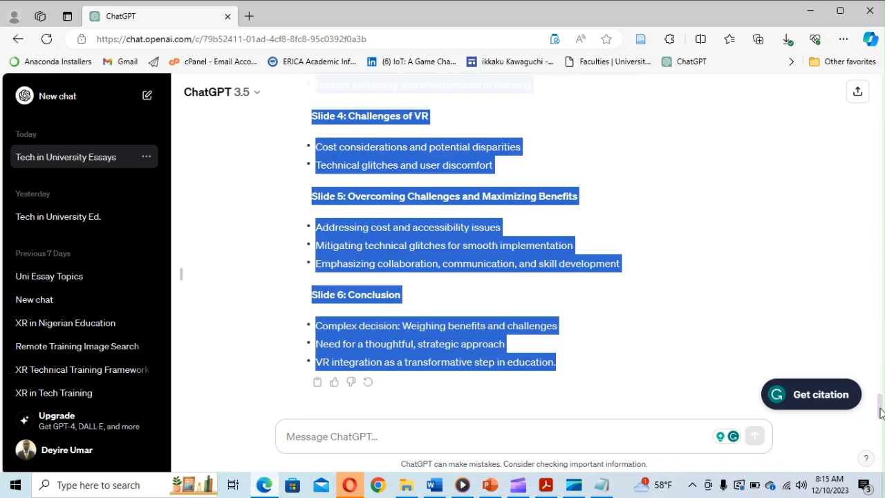
- Copy the essay title 'Virtual Reality in University Classrooms: Enhancing the Learning Experience' from ChatGPT's reply
{"action": "left_click_drag", "start_coordinate": [880, 413], "coordinate": [882, 173]}
{"action": "left_click", "coordinate": [515, 394]}
{"action": "left_click_drag", "start_coordinate": [312, 384], "coordinate": [663, 387]}
{"action": "key", "text": "ctrl+c"}
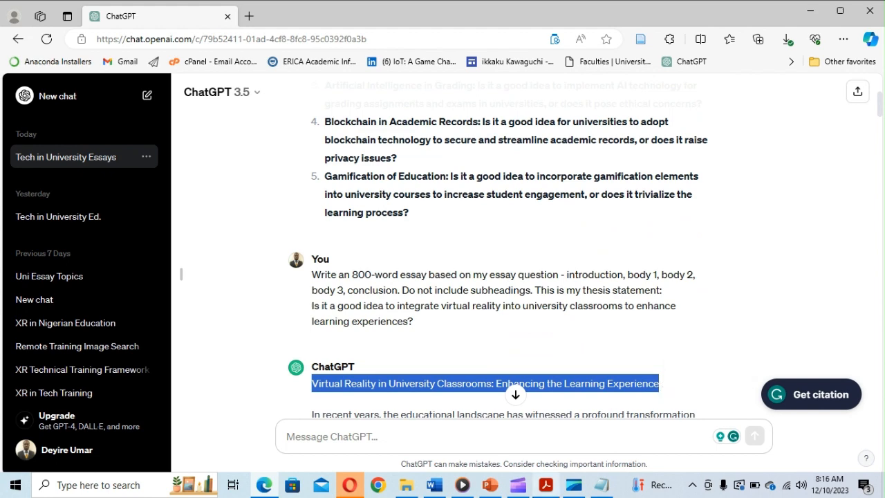
{"action": "left_click", "coordinate": [491, 488]}
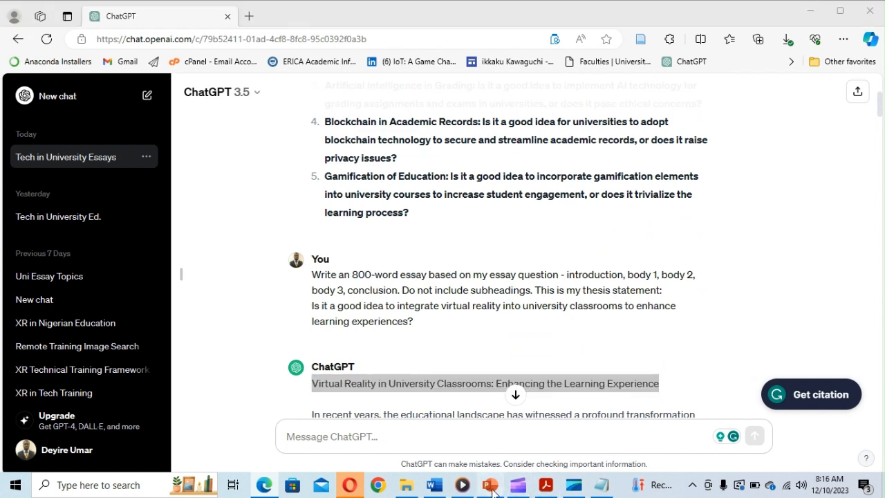
- Replace the SMART PEST CONTROL SYSTEM title on slide 1 with the pasted essay title
{"action": "left_click", "coordinate": [328, 178]}
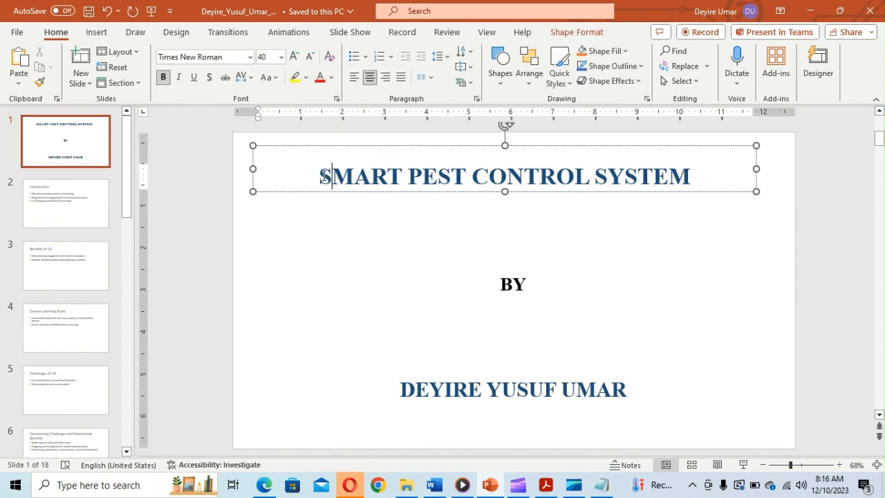
{"action": "left_click_drag", "start_coordinate": [320, 176], "coordinate": [656, 155]}
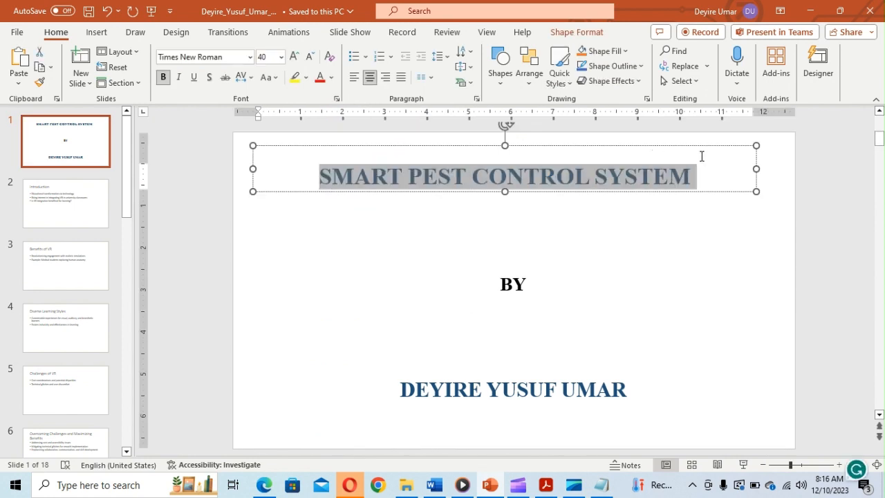
{"action": "key", "text": "ctrl+v"}
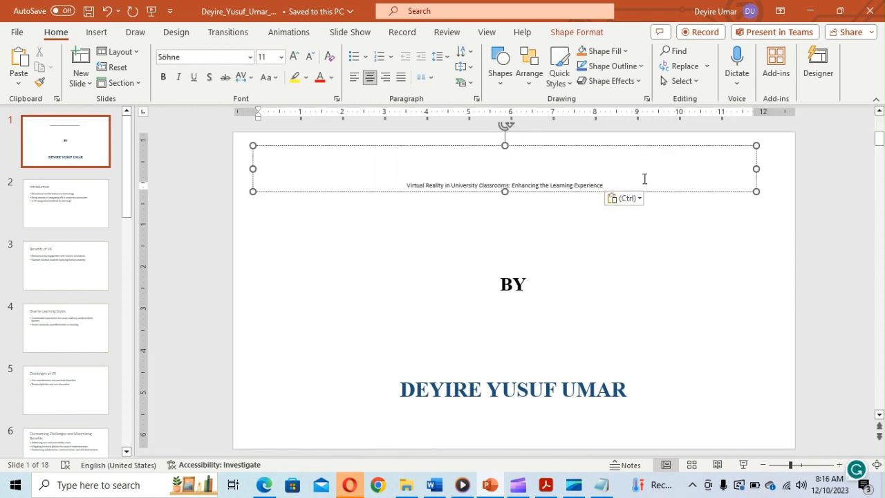
{"action": "key", "text": "ctrl+a"}
- Review the Introduction and Benefits of VR slides before returning to ChatGPT
{"action": "left_click", "coordinate": [73, 208]}
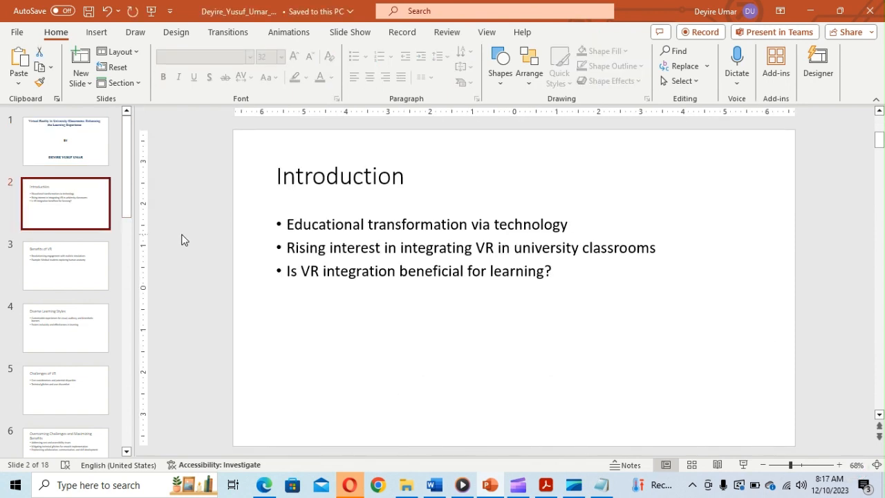
{"action": "left_click", "coordinate": [312, 177]}
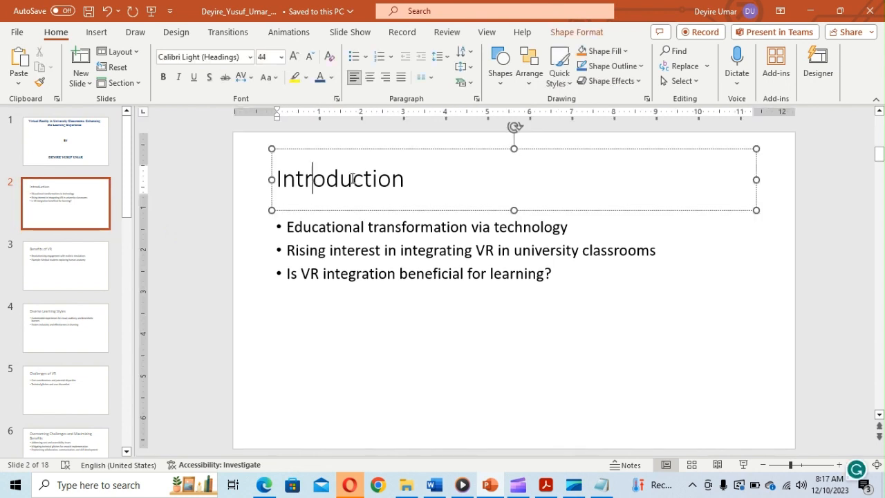
{"action": "left_click", "coordinate": [109, 289]}
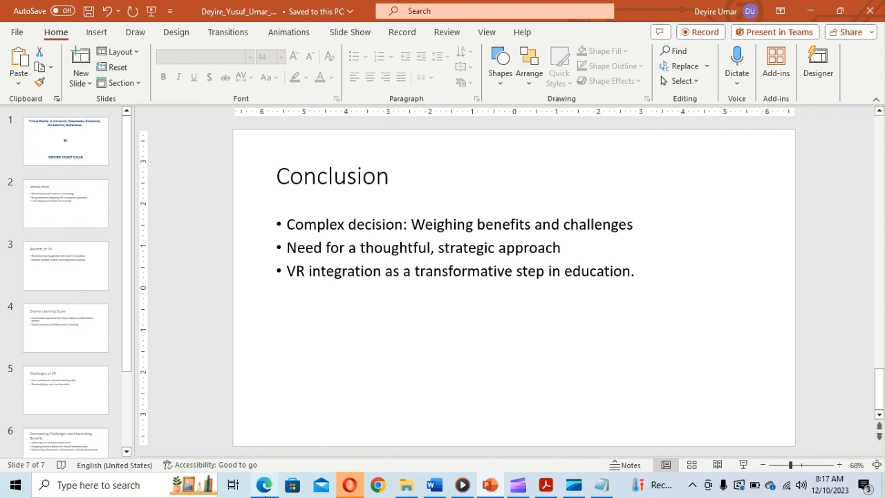
{"action": "left_click", "coordinate": [266, 496]}
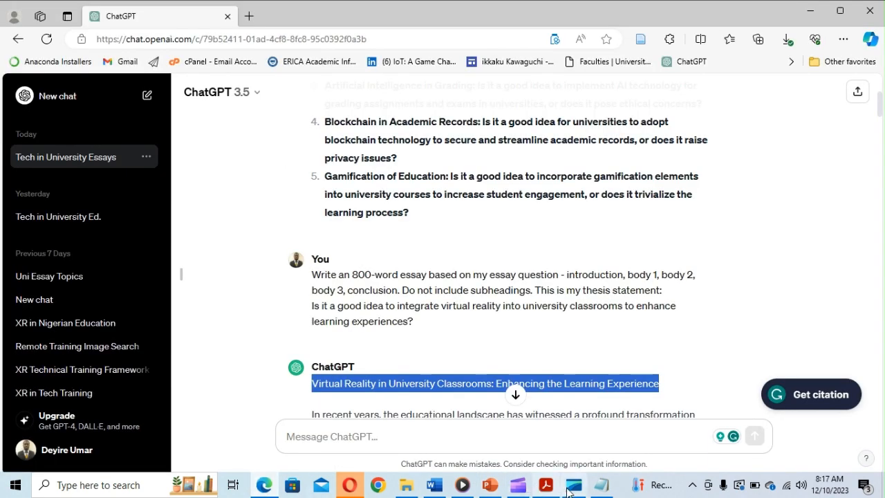
- Copy the saved prompt 'Suggest image search text for each slide' from the Word document
{"action": "left_click", "coordinate": [435, 488]}
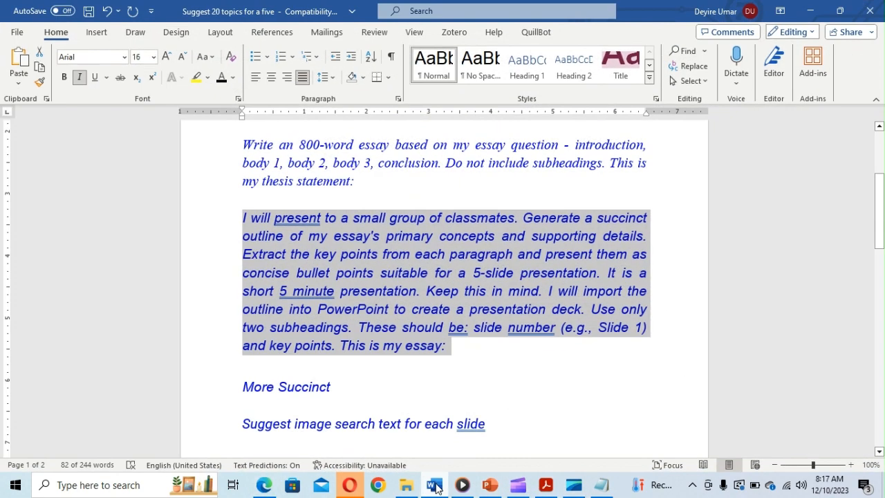
{"action": "left_click", "coordinate": [880, 453]}
{"action": "scroll", "coordinate": [880, 452], "scroll_direction": "down", "scroll_amount": 3}
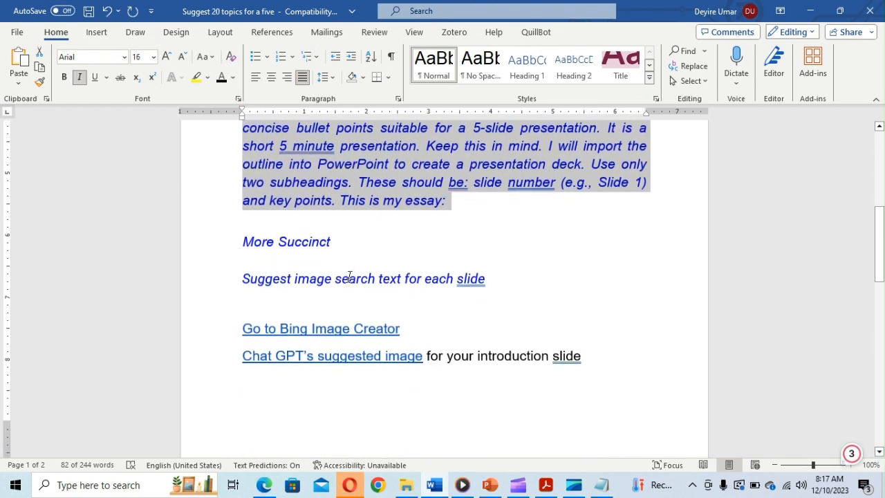
{"action": "left_click_drag", "start_coordinate": [242, 280], "coordinate": [493, 291]}
{"action": "key", "text": "ctrl+c"}
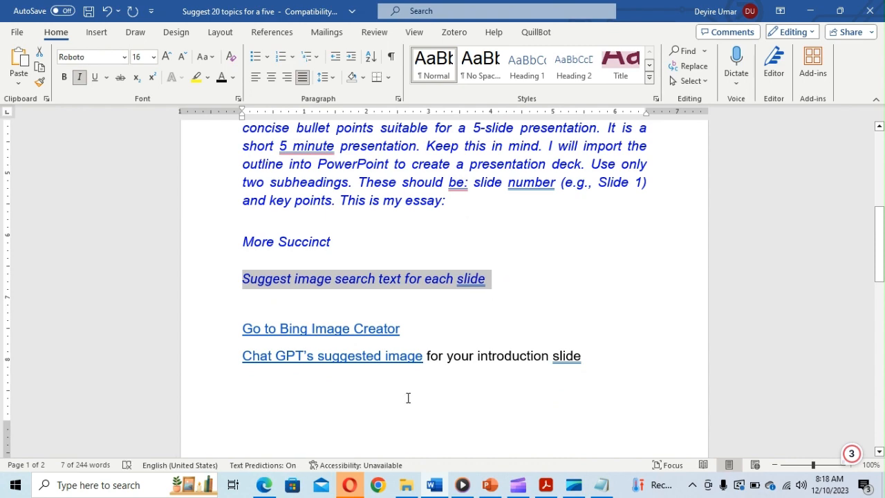
{"action": "left_click", "coordinate": [265, 486]}
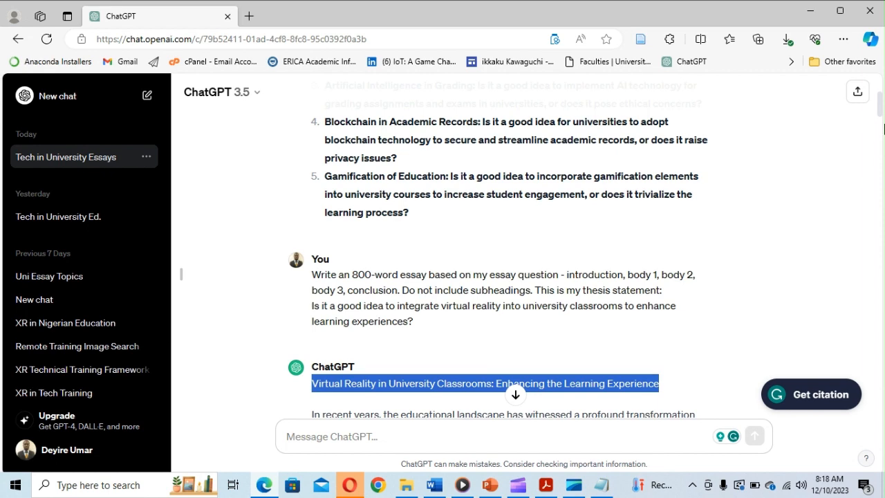
- Send the prompt 'Suggest image search text for each slide' to ChatGPT
{"action": "left_click_drag", "start_coordinate": [880, 109], "coordinate": [883, 430]}
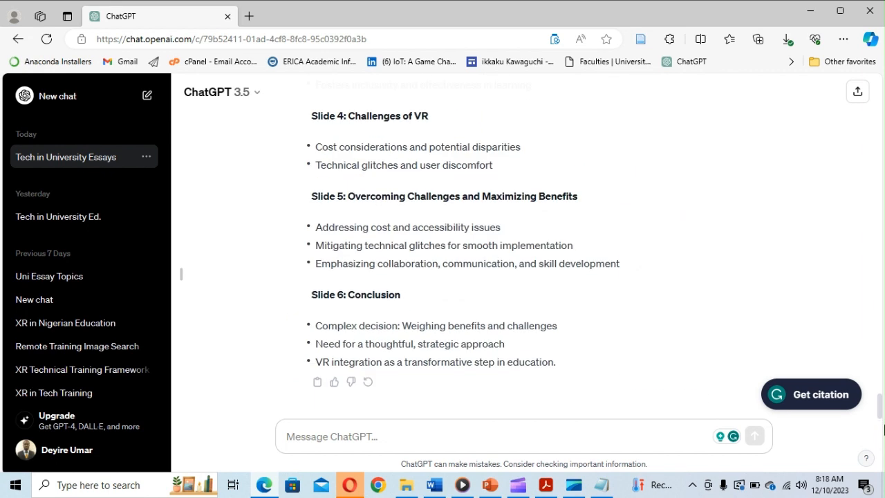
{"action": "left_click", "coordinate": [414, 443]}
{"action": "key", "text": "ctrl+v"}
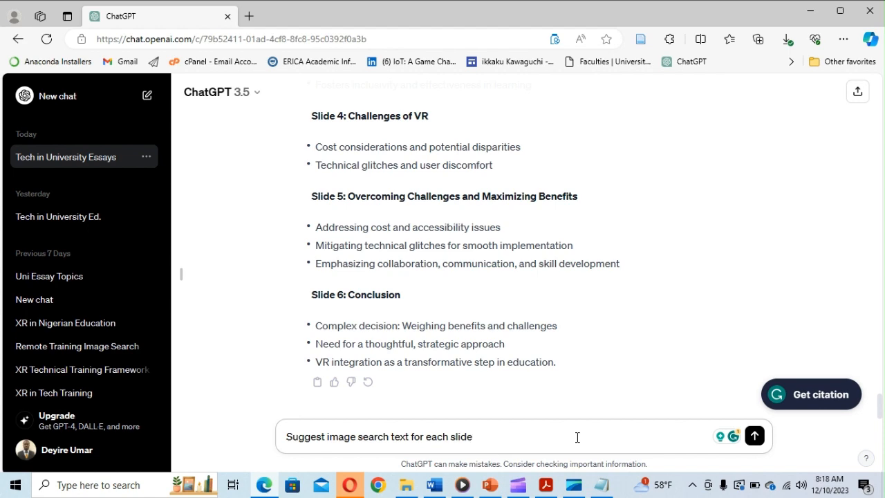
{"action": "key", "text": "Return"}
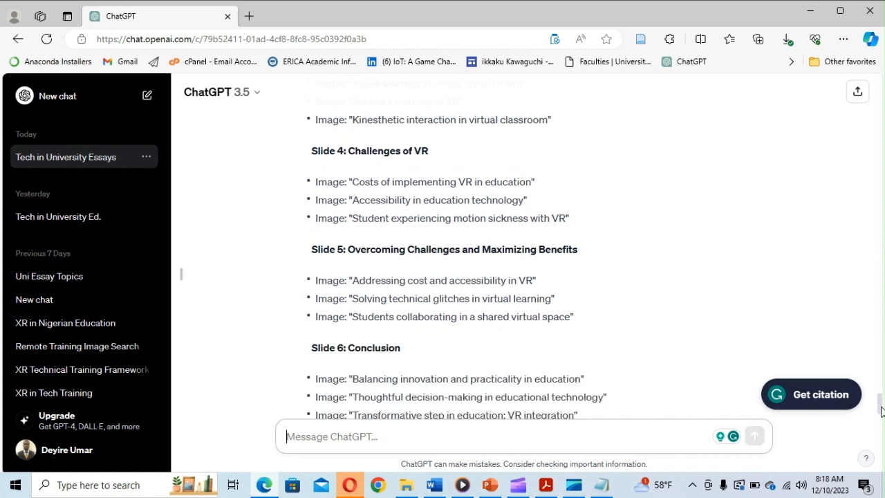
- Copy Slide 1's first image phrase, 'Educational technology transformation'
{"action": "left_click_drag", "start_coordinate": [880, 404], "coordinate": [878, 383]}
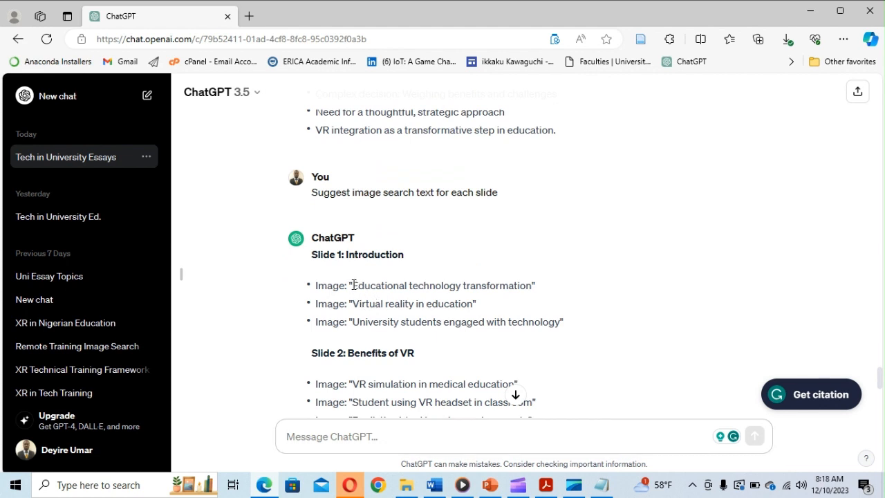
{"action": "left_click_drag", "start_coordinate": [352, 285], "coordinate": [499, 279]}
{"action": "left_click_drag", "start_coordinate": [528, 280], "coordinate": [532, 284]}
{"action": "key", "text": "ctrl+c"}
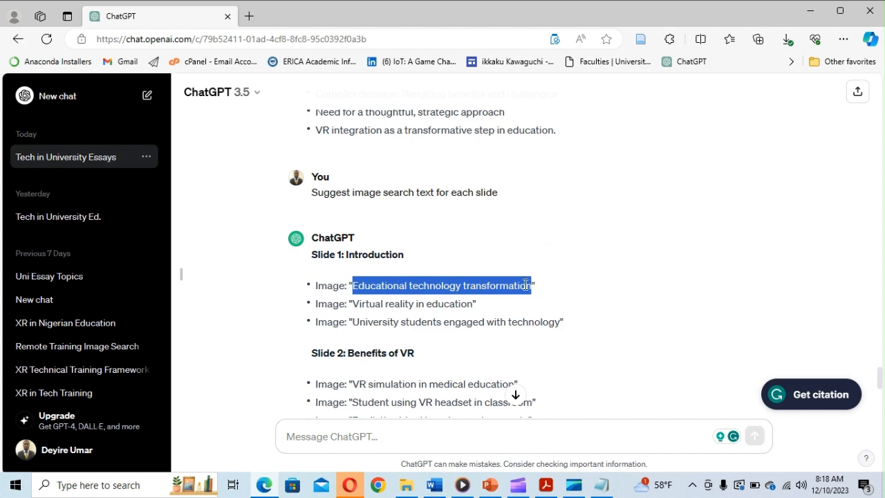
- Open Bing Image Creator in a new Edge tab by searching 'bing image creator'
{"action": "left_click", "coordinate": [268, 481]}
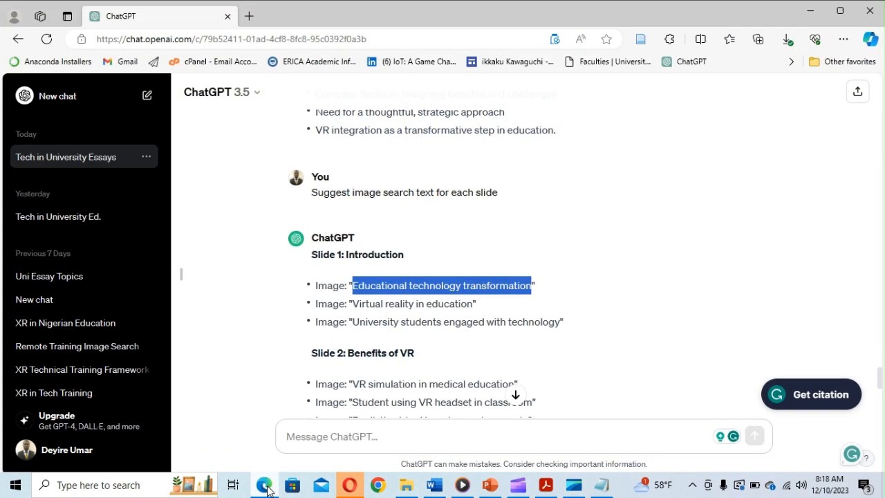
{"action": "left_click", "coordinate": [268, 482]}
{"action": "left_click", "coordinate": [249, 15]}
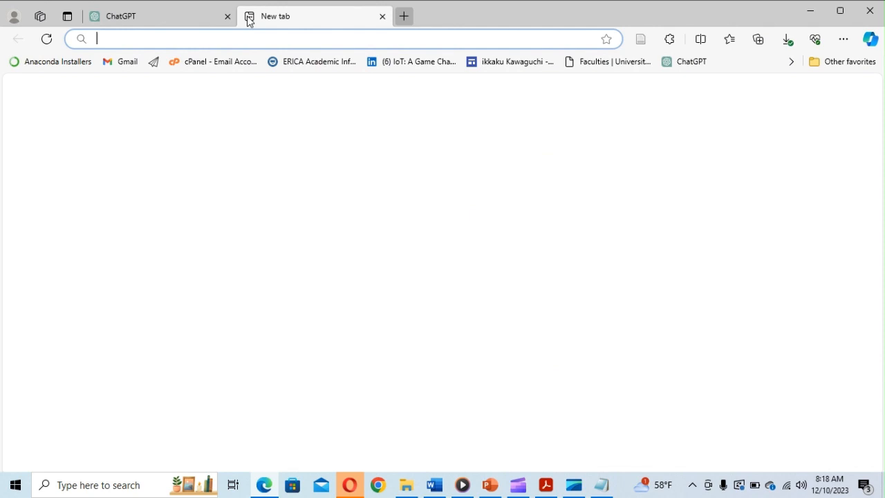
{"action": "type", "text": "BING IMAGE CREATOR"}
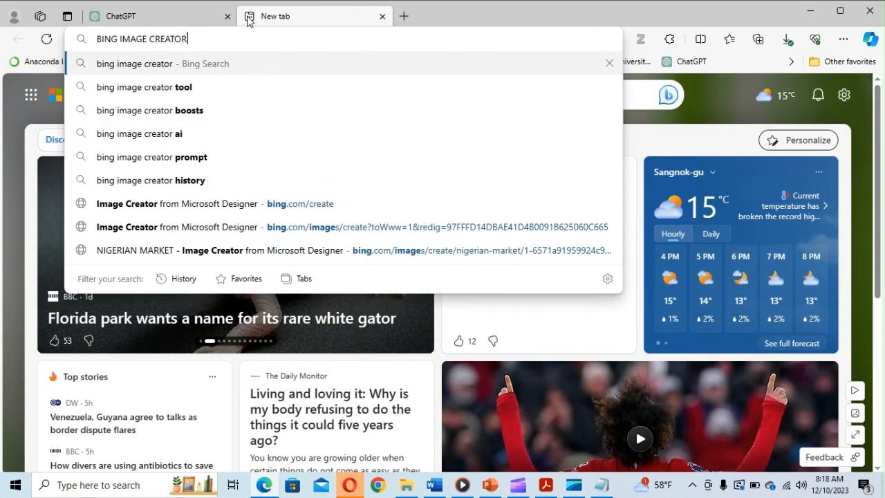
{"action": "key", "text": "Return"}
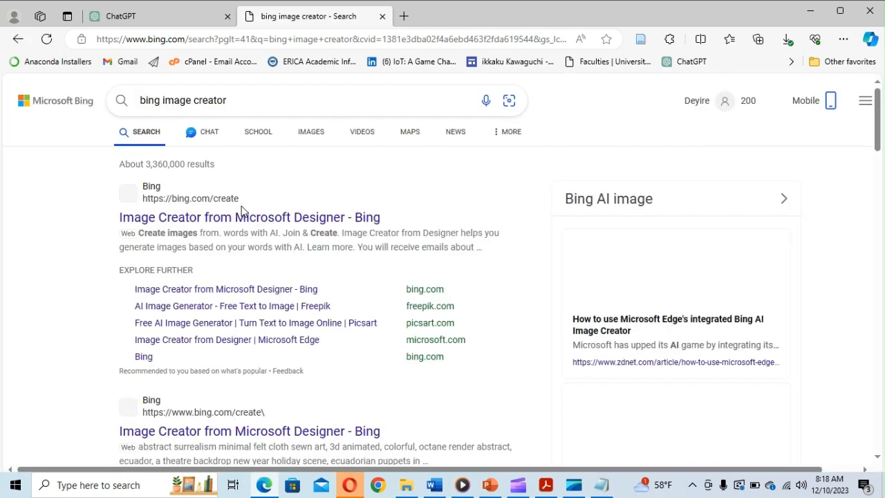
{"action": "left_click", "coordinate": [227, 219]}
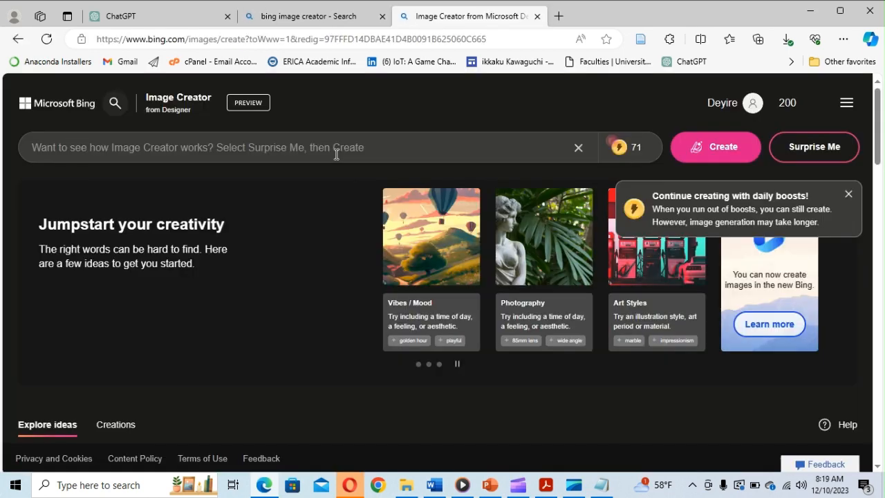
- Generate images for 'Educational technology transformation', then copy the next phrase 'Virtual reality in education'
{"action": "key", "text": "ctrl+v"}
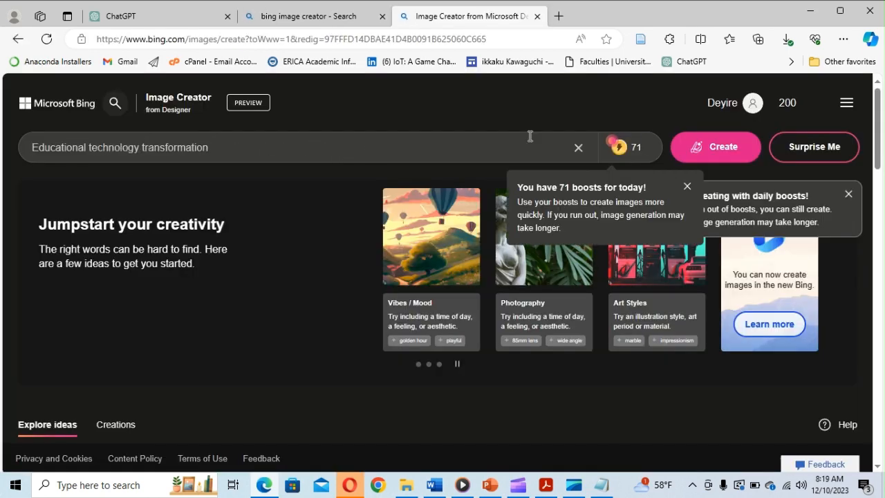
{"action": "left_click", "coordinate": [724, 151]}
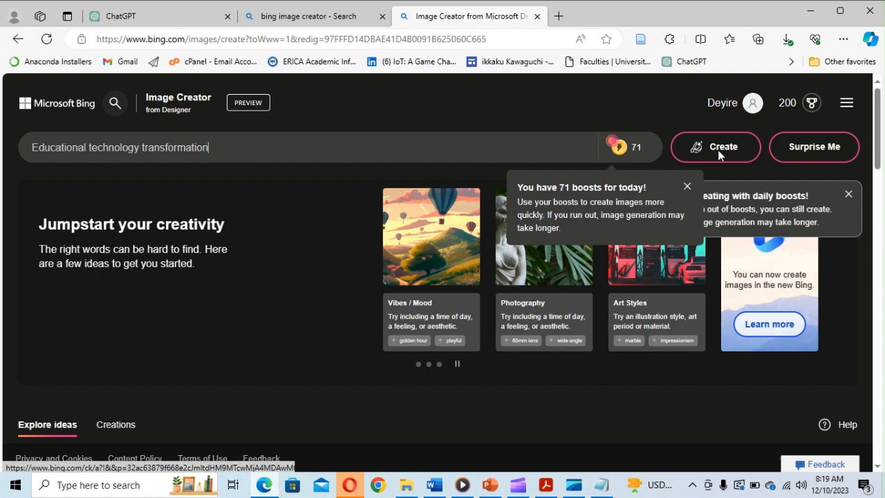
{"action": "left_click", "coordinate": [687, 186]}
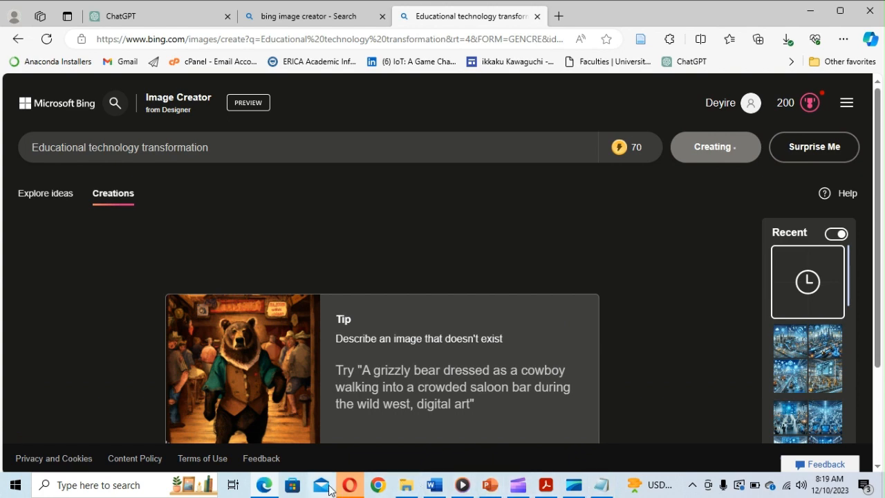
{"action": "left_click", "coordinate": [168, 22]}
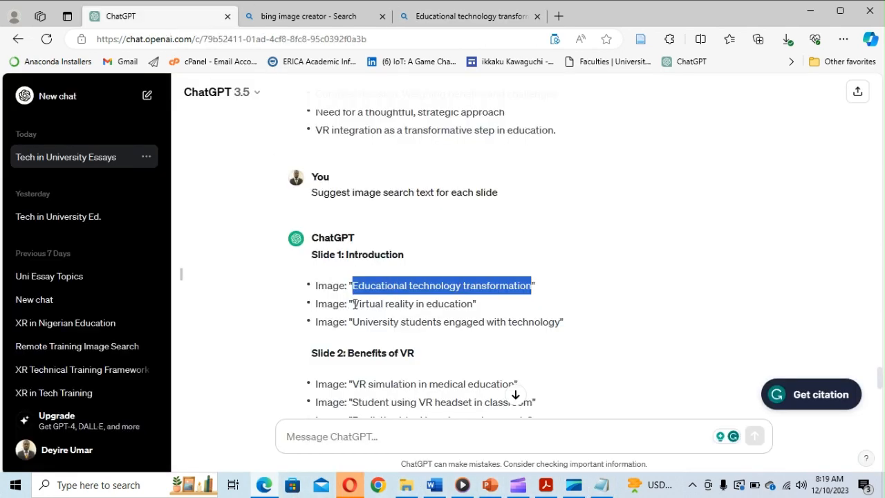
{"action": "left_click_drag", "start_coordinate": [354, 304], "coordinate": [473, 306]}
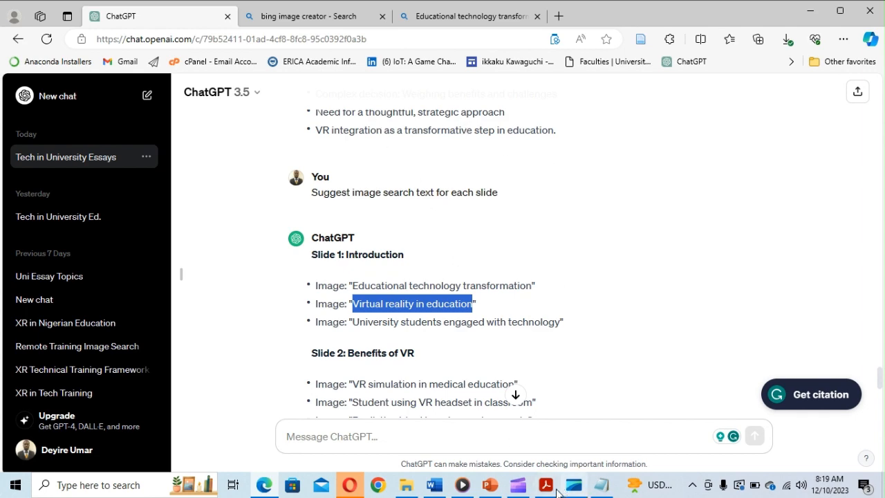
- Download the suited man in a VR headset holding a tablet, then clear the prompt box
{"action": "left_click", "coordinate": [450, 15]}
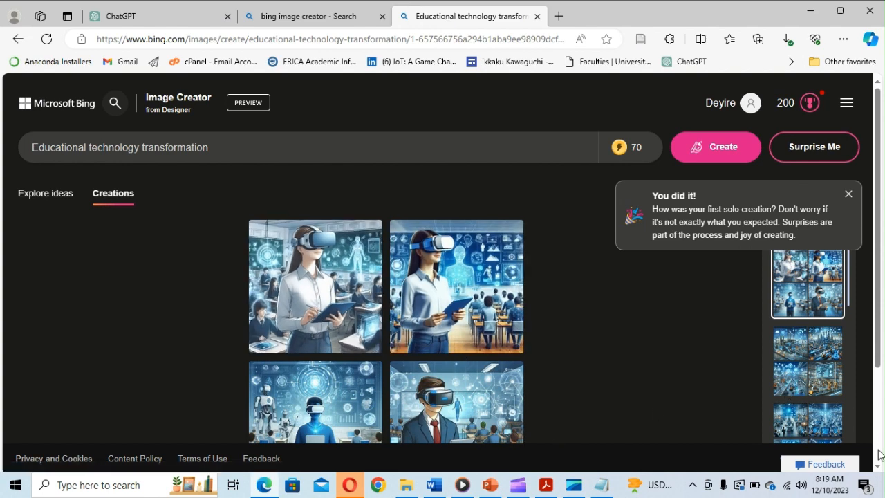
{"action": "left_click", "coordinate": [879, 466]}
{"action": "left_click", "coordinate": [879, 467]}
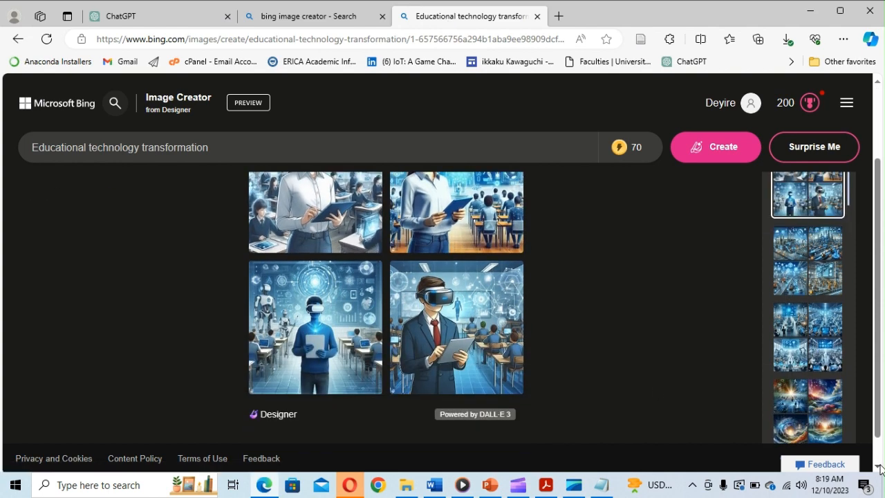
{"action": "left_click", "coordinate": [471, 365]}
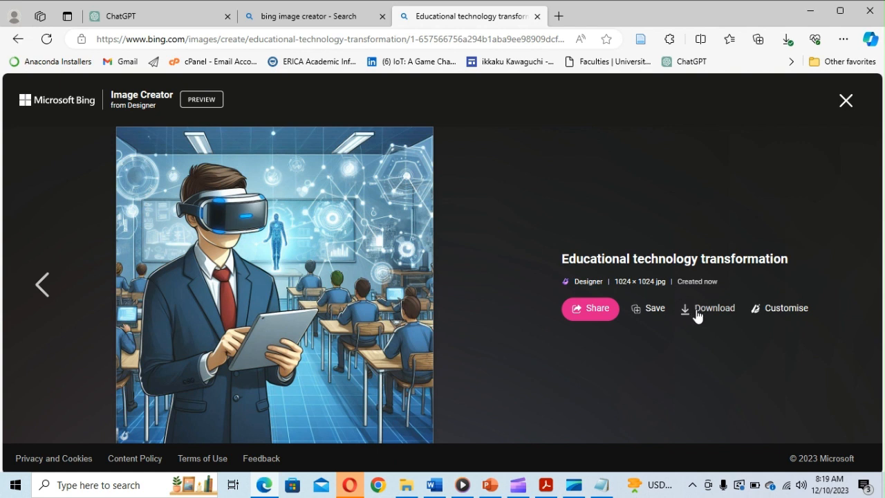
{"action": "left_click", "coordinate": [698, 316]}
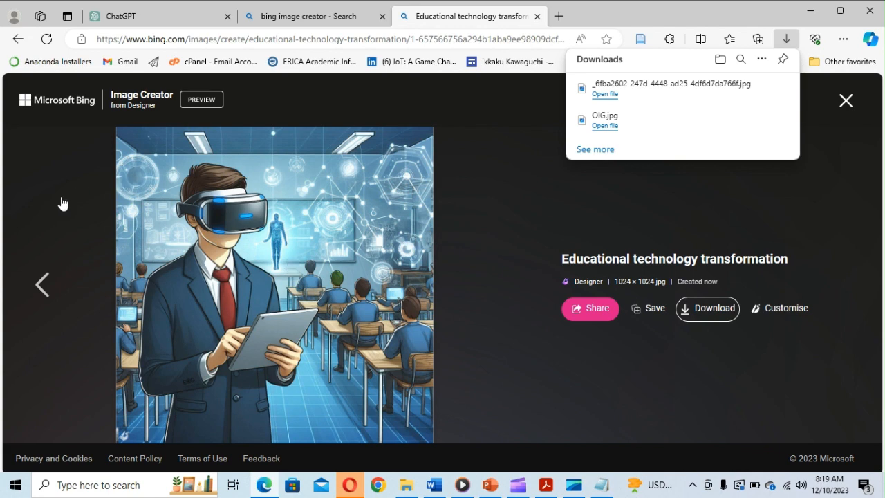
{"action": "left_click", "coordinate": [846, 107]}
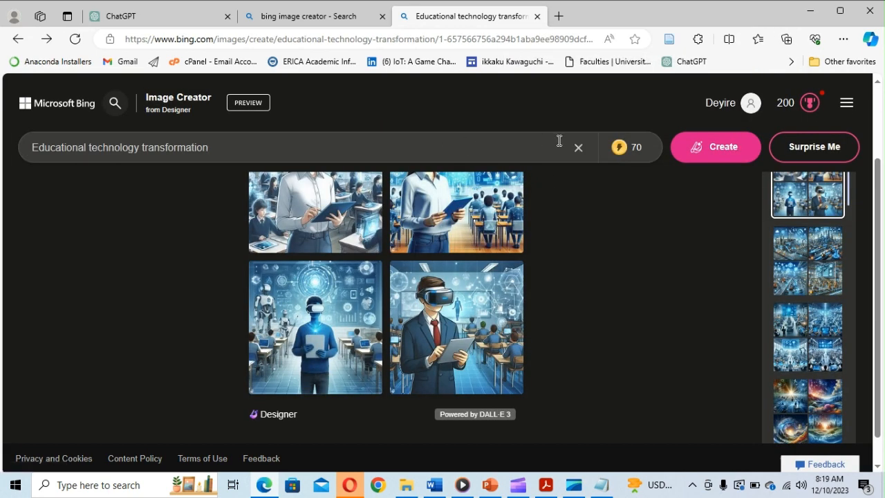
{"action": "left_click", "coordinate": [581, 153]}
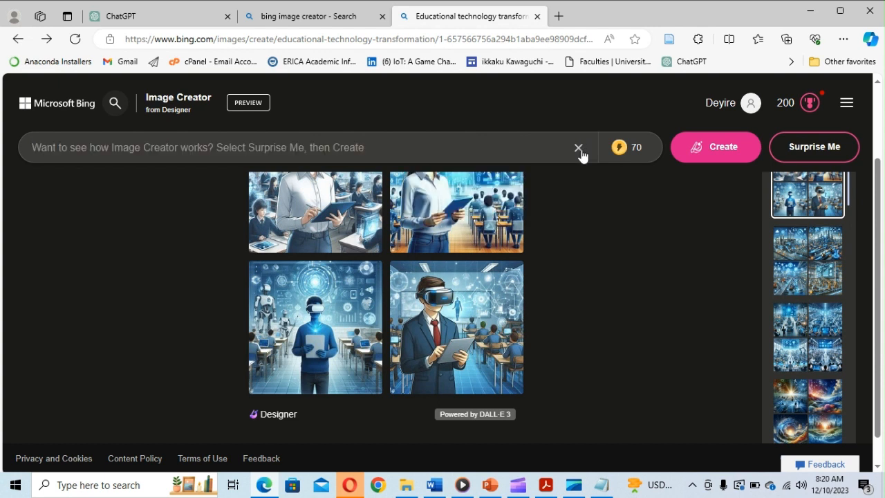
- Generate 'Virtual reality in education' images and download the holographic castle and city-model classroom images
{"action": "type", "text": "Virtual reality in education"}
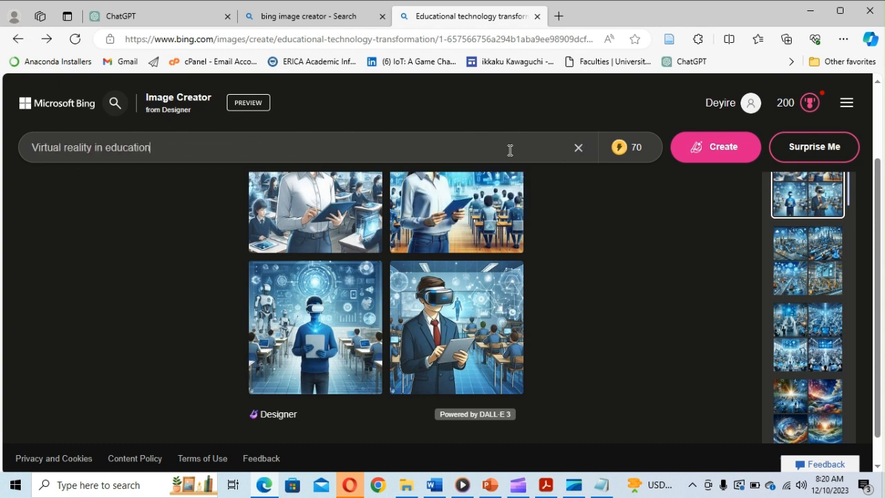
{"action": "key", "text": "Return"}
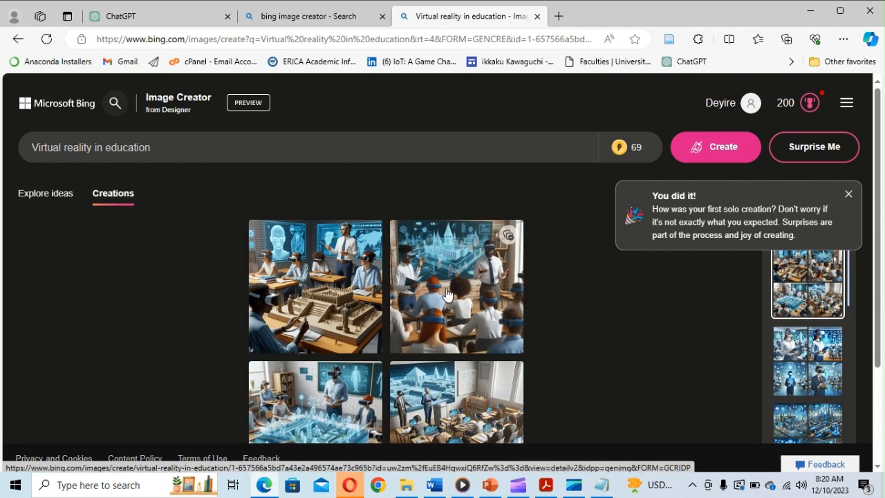
{"action": "left_click", "coordinate": [455, 286]}
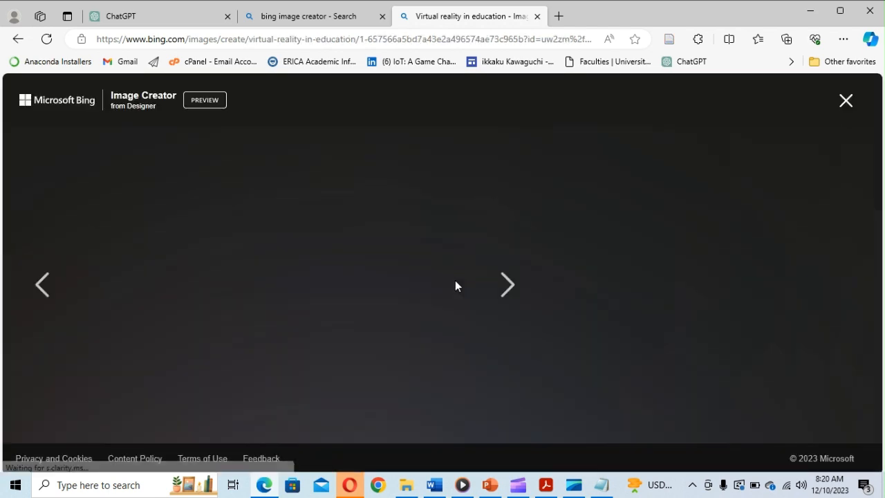
{"action": "left_click", "coordinate": [706, 315]}
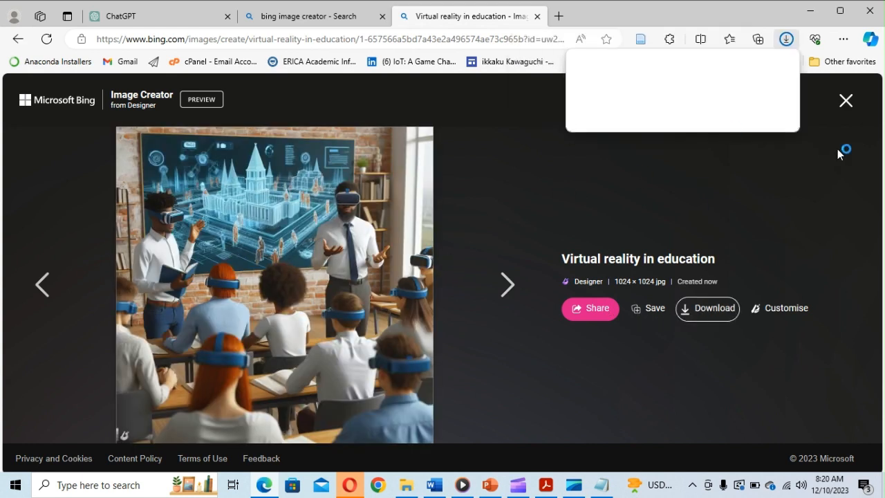
{"action": "left_click", "coordinate": [844, 104]}
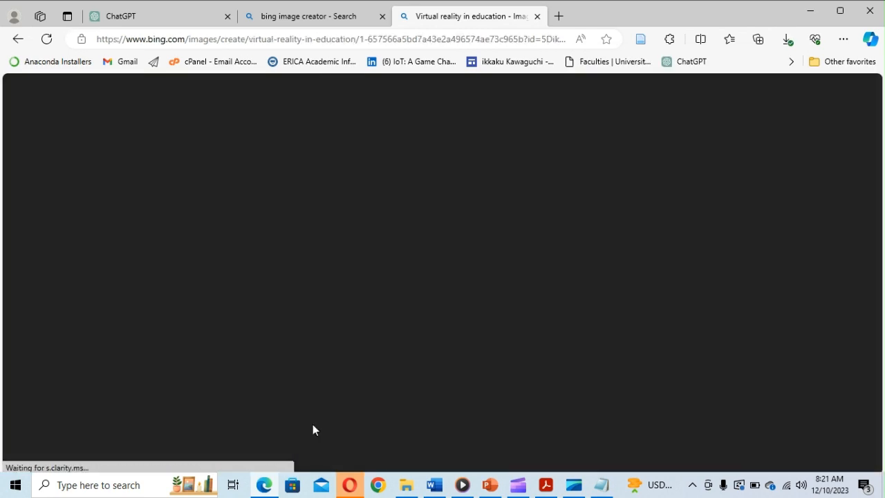
{"action": "left_click", "coordinate": [312, 424]}
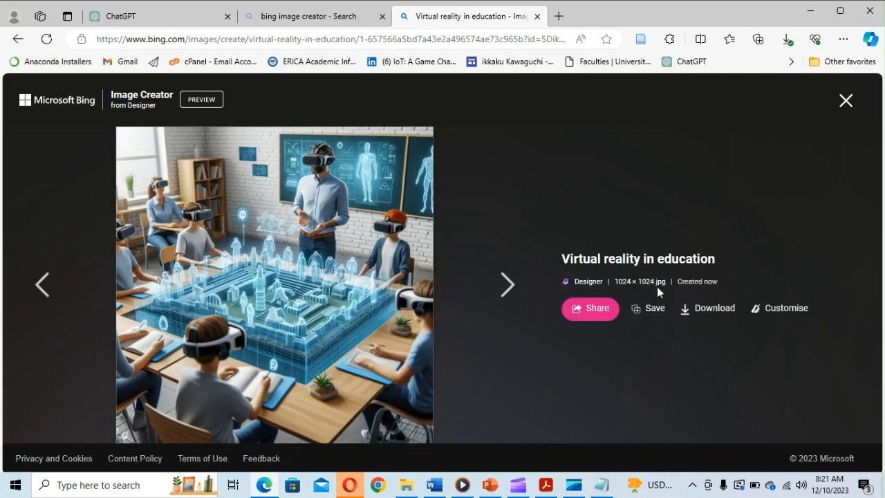
{"action": "left_click", "coordinate": [696, 313]}
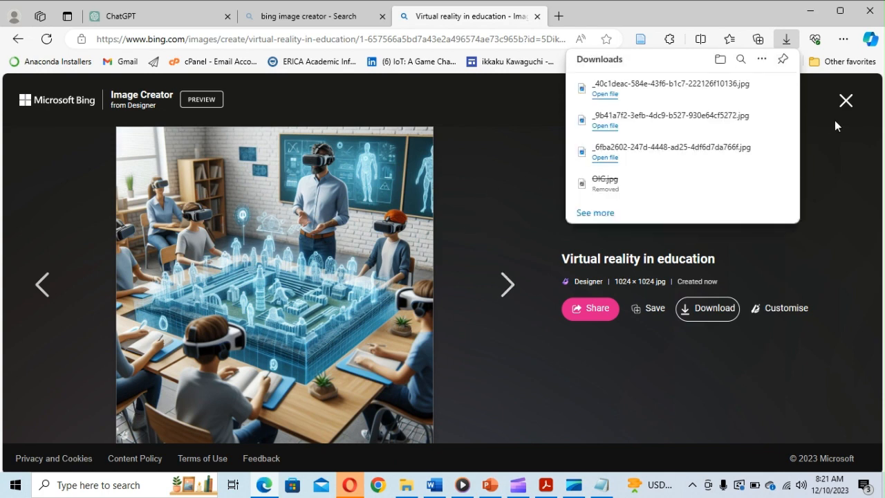
{"action": "left_click", "coordinate": [490, 485]}
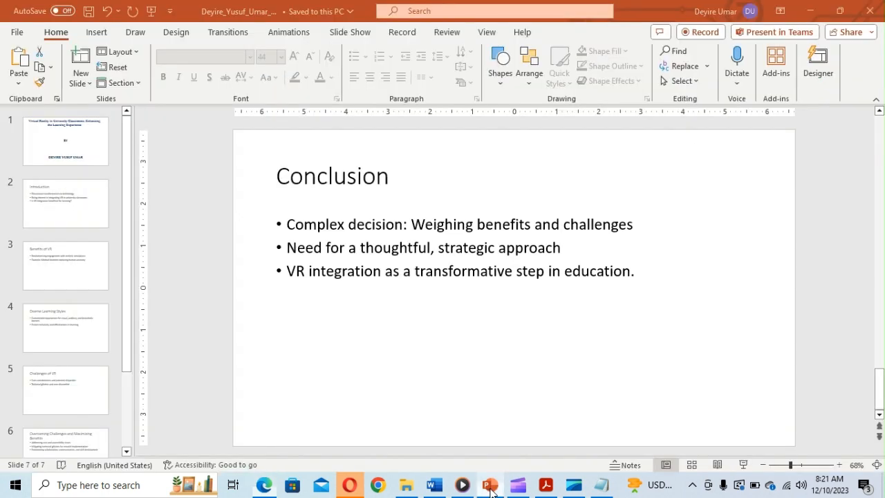
- Open the 8:20 AM castle classroom jpg from the Downloads folder in File Explorer
{"action": "left_click", "coordinate": [408, 486]}
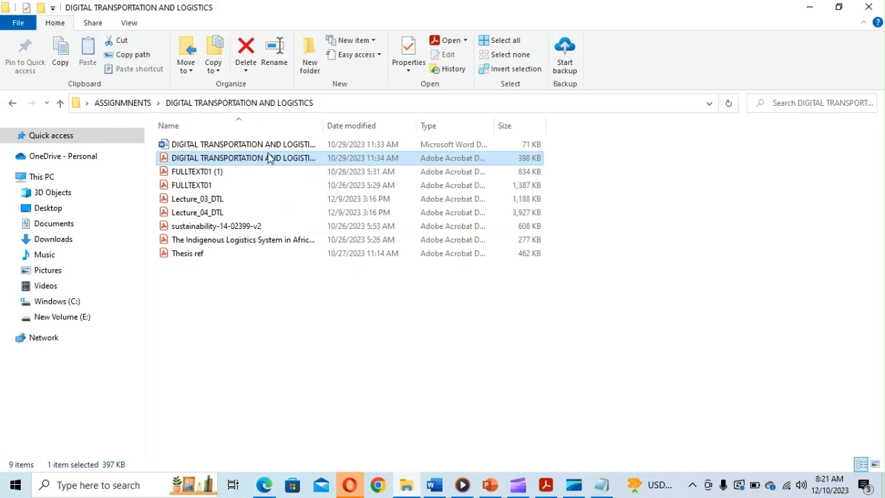
{"action": "left_click", "coordinate": [58, 245]}
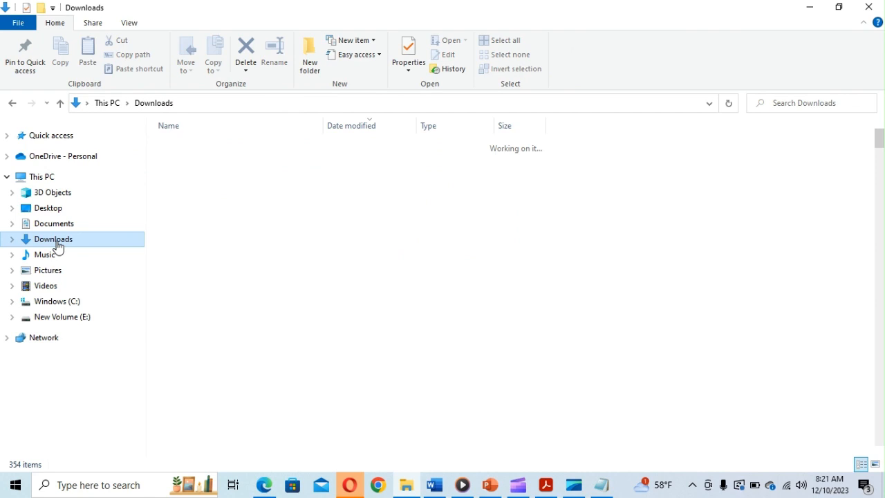
{"action": "left_click", "coordinate": [213, 179]}
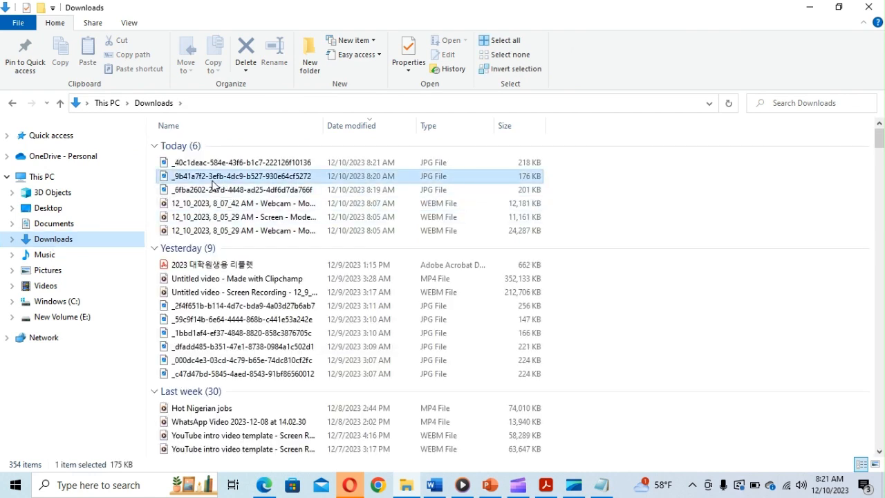
{"action": "double_click", "coordinate": [212, 180]}
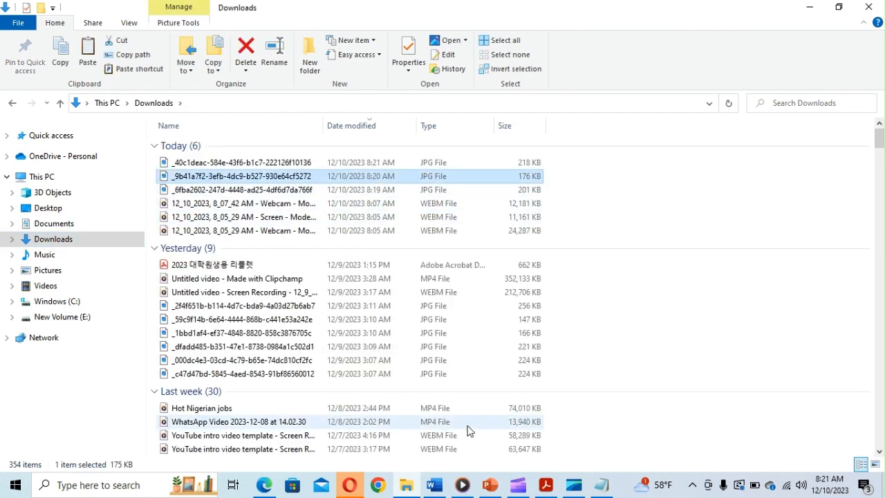
{"action": "left_click", "coordinate": [490, 492]}
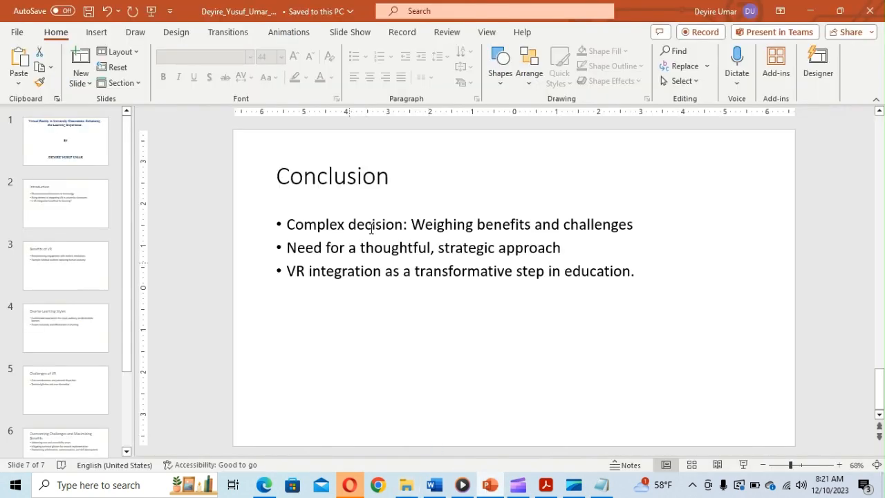
- Place the holographic castle VR classroom image on the Introduction slide (slide 2)
{"action": "left_click", "coordinate": [881, 127]}
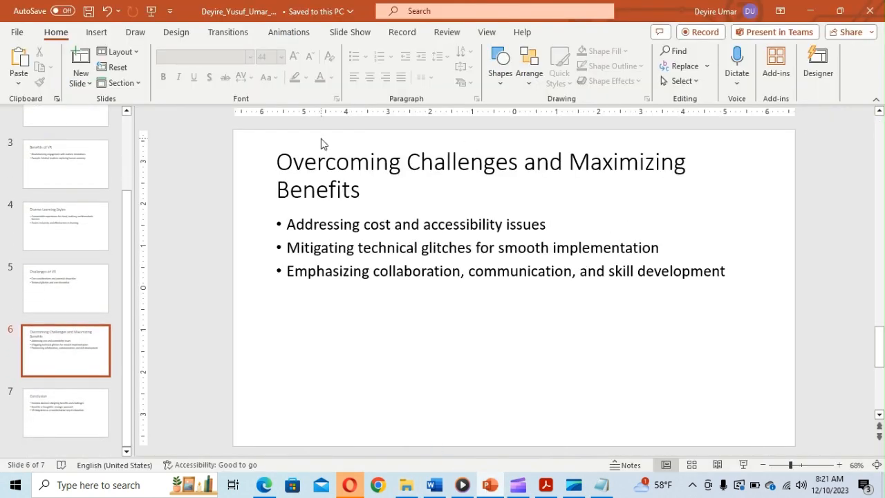
{"action": "left_click", "coordinate": [882, 124]}
{"action": "left_click", "coordinate": [882, 125]}
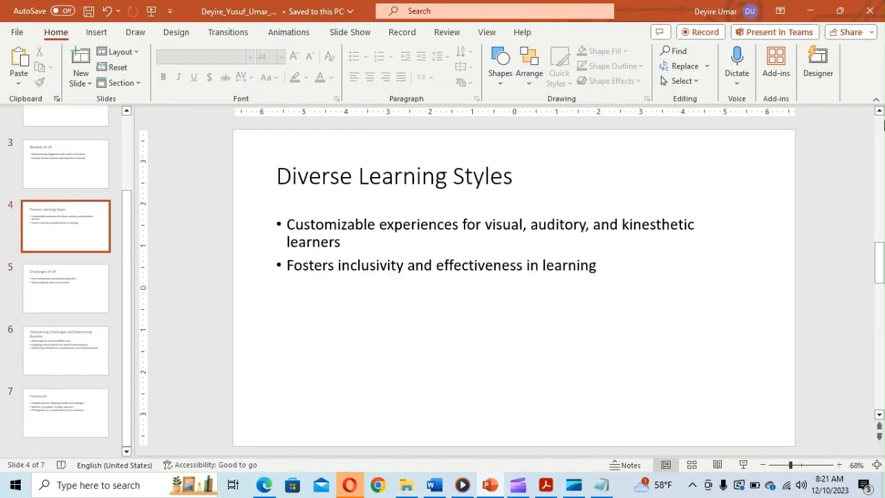
{"action": "left_click", "coordinate": [882, 124]}
{"action": "left_click", "coordinate": [882, 124]}
{"action": "left_click", "coordinate": [882, 125]}
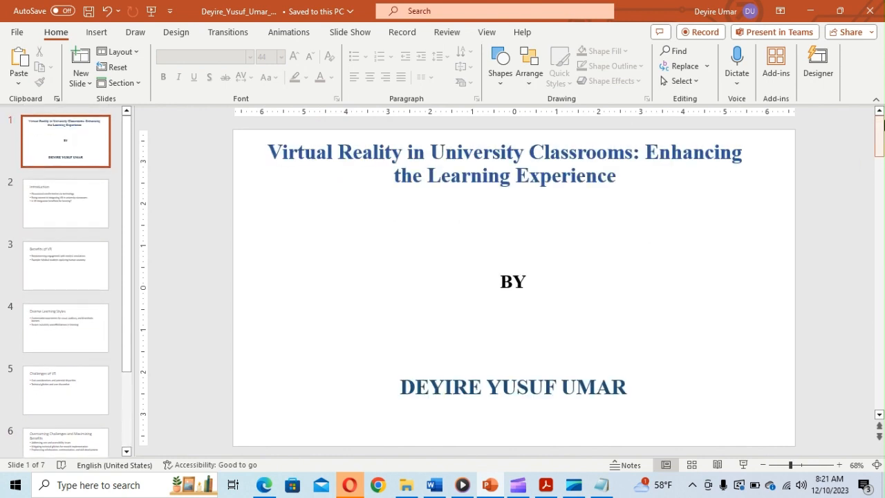
{"action": "left_click", "coordinate": [78, 205]}
{"action": "key", "text": "ctrl+s"}
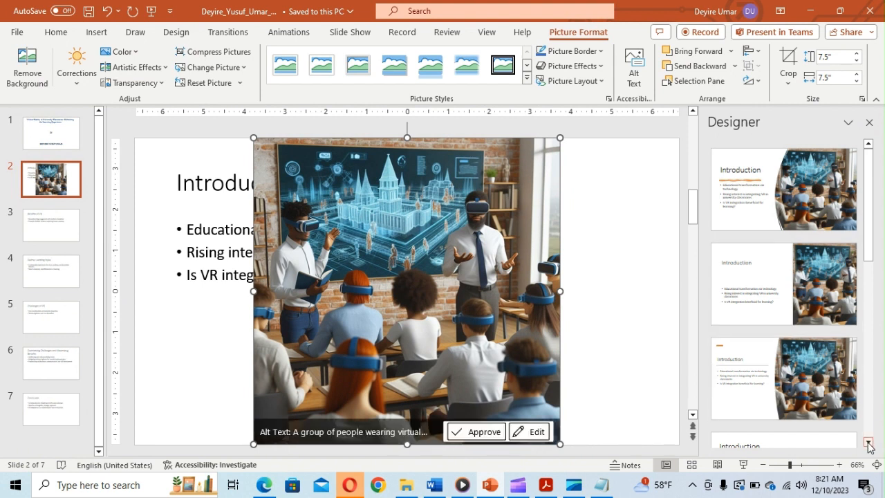
- Scroll through the Designer pane's suggested layout ideas for the image
{"action": "left_click", "coordinate": [868, 443]}
{"action": "left_click", "coordinate": [868, 443]}
{"action": "left_click", "coordinate": [869, 442]}
{"action": "left_click", "coordinate": [869, 443]}
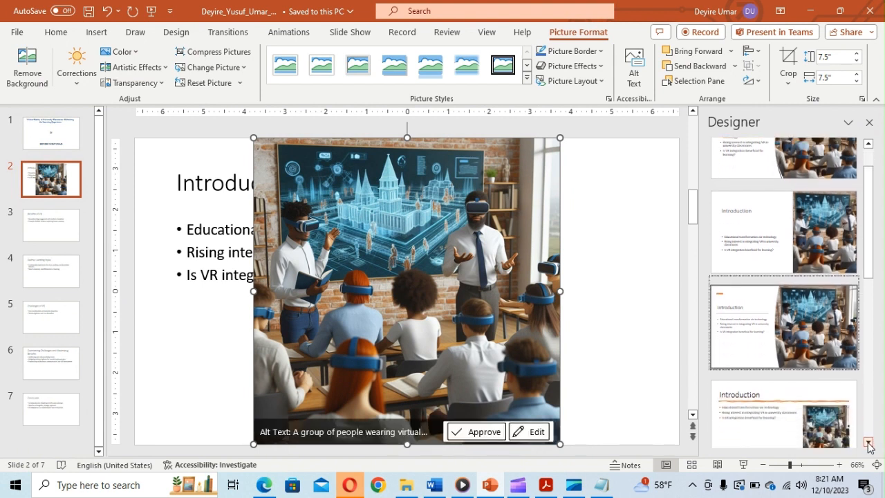
{"action": "left_click", "coordinate": [869, 443]}
{"action": "left_click", "coordinate": [868, 443]}
{"action": "left_click", "coordinate": [868, 443]}
{"action": "left_click", "coordinate": [869, 443]}
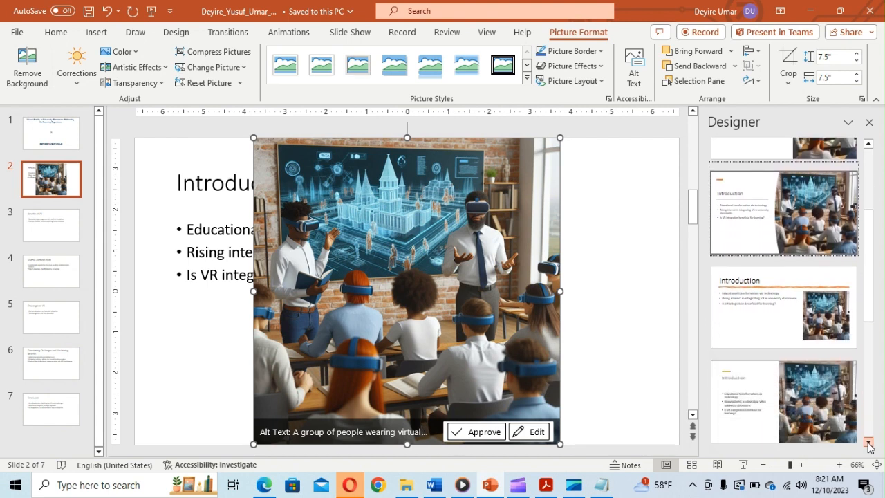